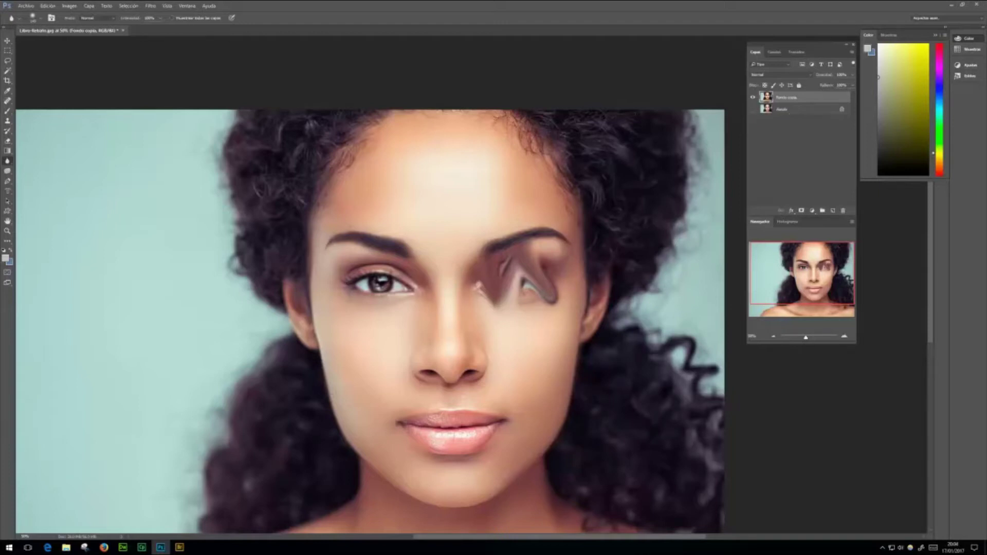
Restore the smudged eye and the skin around it to the original image with the History Brush.
{"action": "left_click_drag", "start_coordinate": [7, 131], "coordinate": [49, 135]}
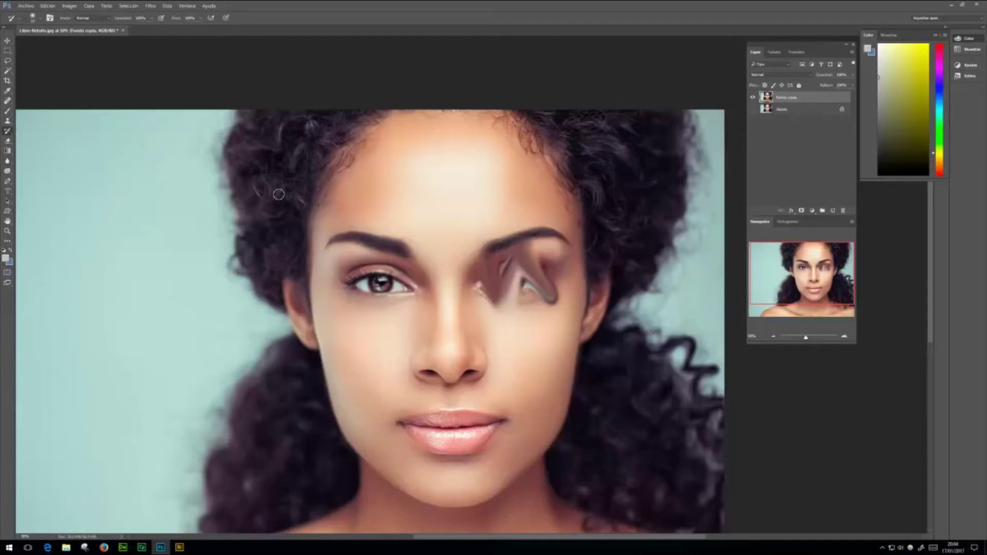
{"action": "left_click", "coordinate": [40, 20]}
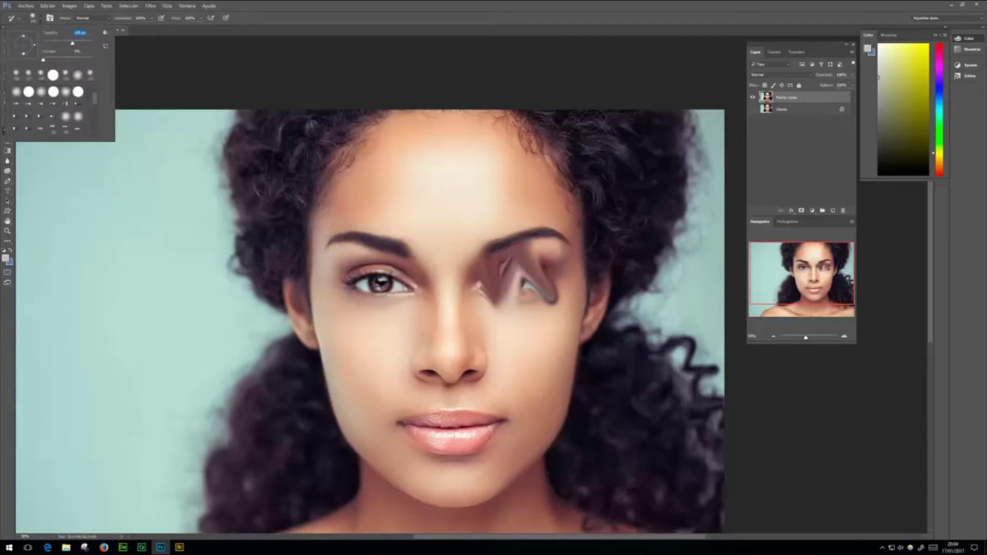
{"action": "key", "text": "Return"}
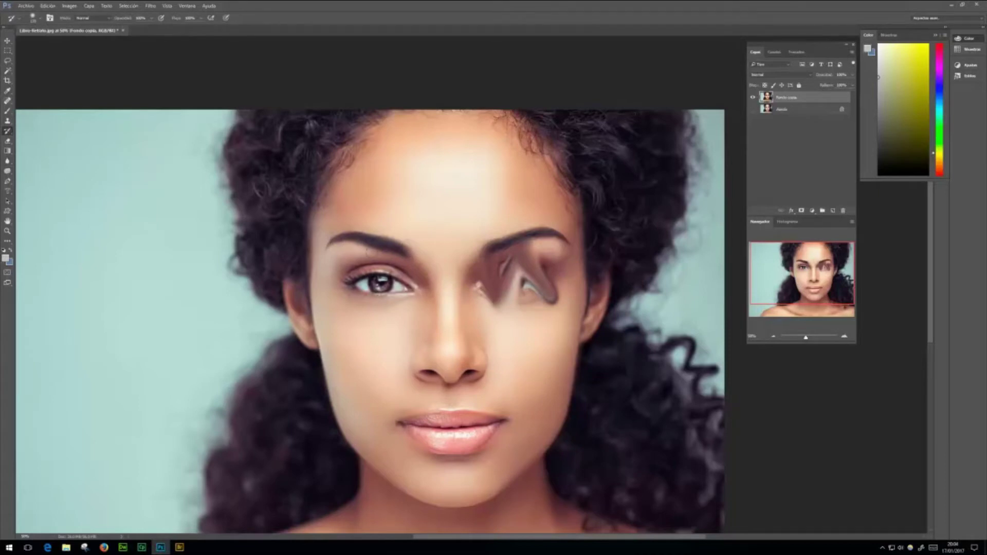
{"action": "mouse_move", "coordinate": [520, 244]}
{"action": "left_mouse_down"}
{"action": "mouse_move", "coordinate": [554, 285]}
{"action": "mouse_move", "coordinate": [494, 295]}
{"action": "mouse_move", "coordinate": [554, 289]}
{"action": "mouse_move", "coordinate": [512, 304]}
{"action": "mouse_move", "coordinate": [571, 298]}
{"action": "left_mouse_up"}
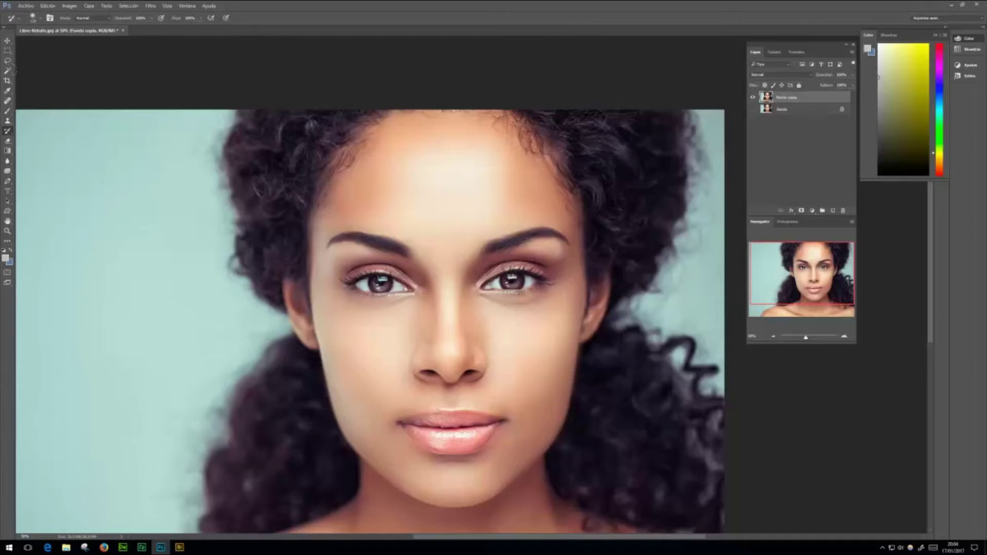
Choose the Dodge tool (Sobreexponer) and set its range to Medios tonos with 100% exposure.
{"action": "left_click", "coordinate": [8, 172]}
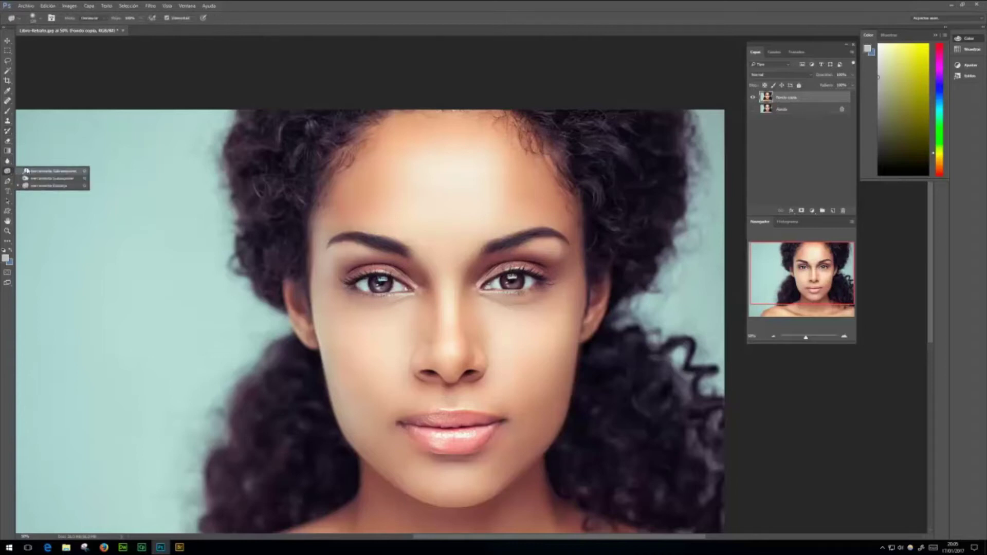
{"action": "left_click", "coordinate": [71, 173]}
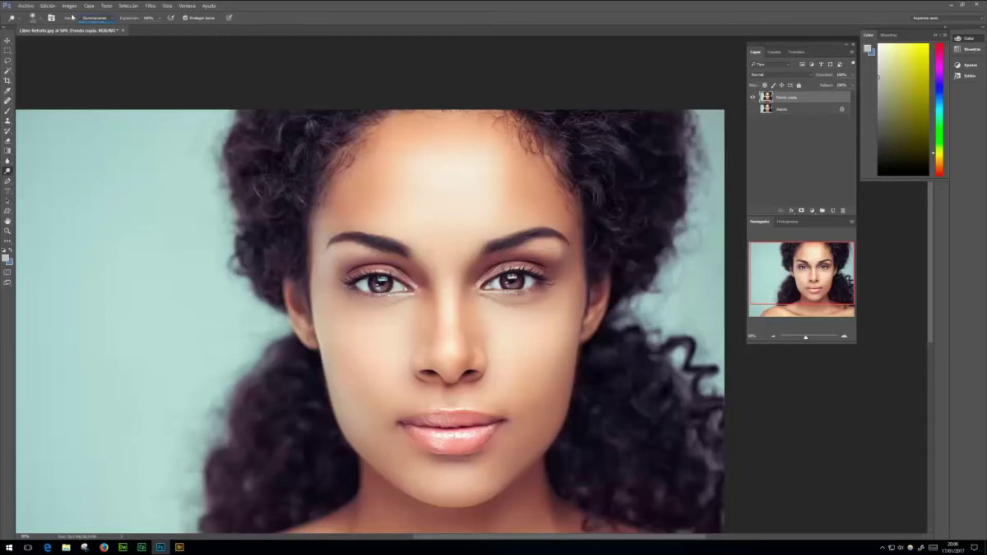
{"action": "left_click", "coordinate": [113, 19]}
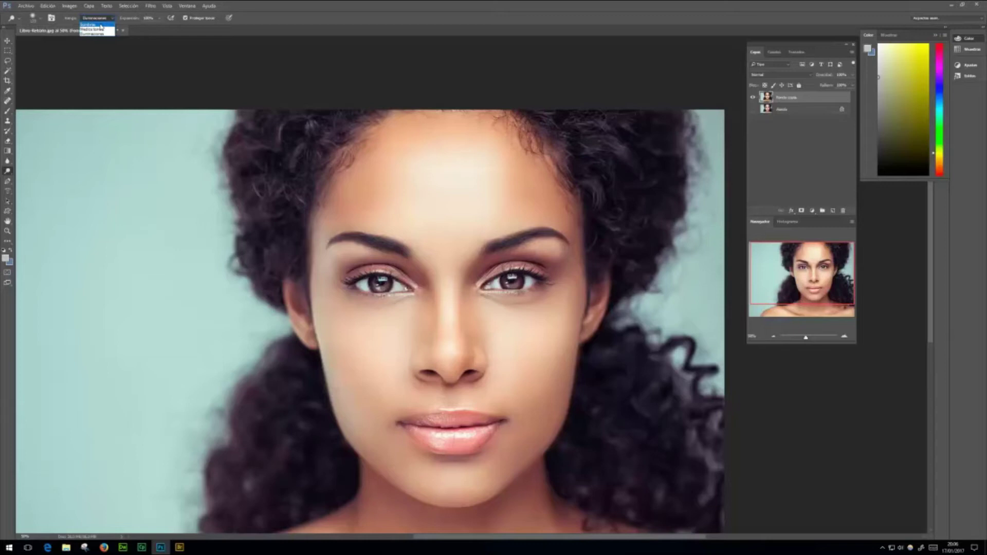
{"action": "left_click", "coordinate": [95, 24]}
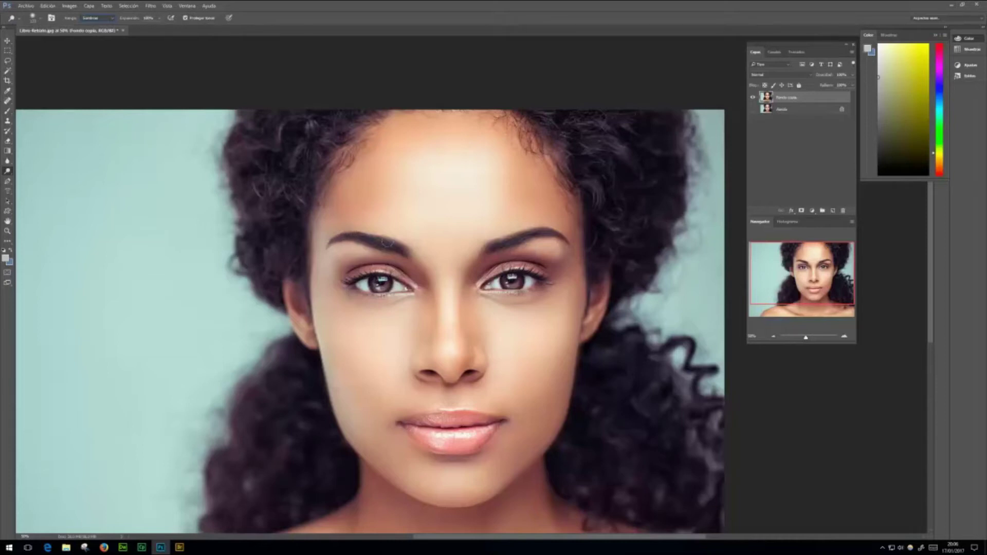
{"action": "left_click", "coordinate": [112, 17]}
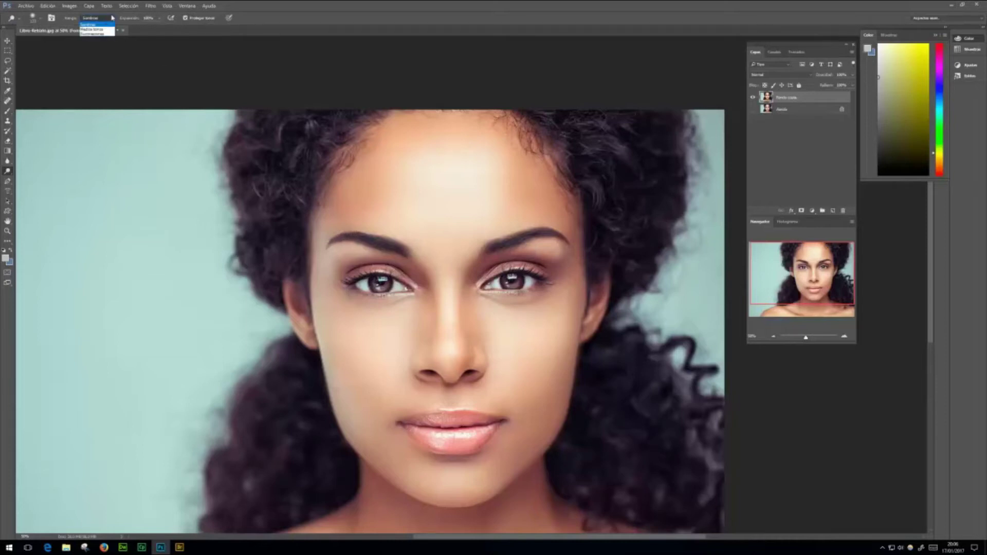
{"action": "left_click", "coordinate": [101, 34]}
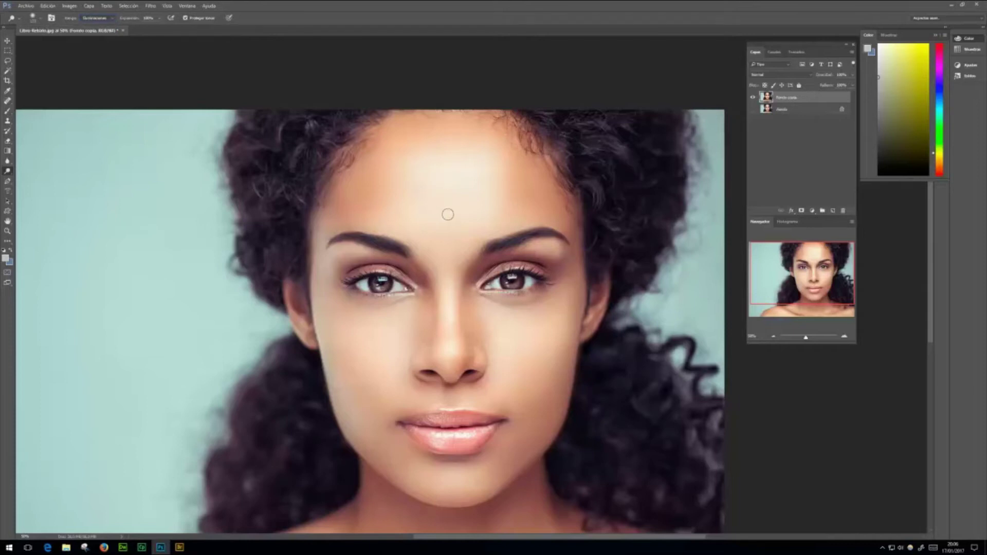
{"action": "left_click", "coordinate": [103, 18]}
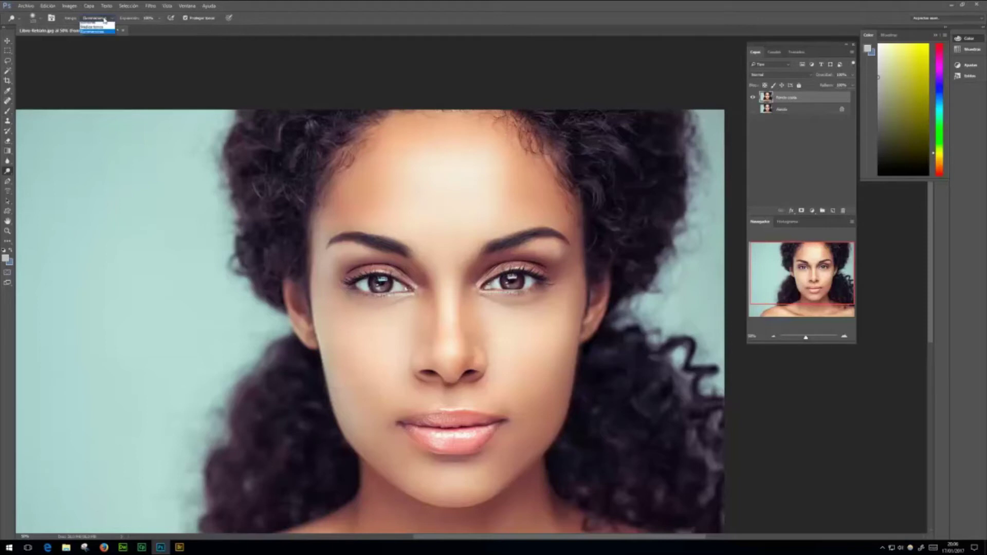
{"action": "left_click", "coordinate": [99, 31]}
{"action": "left_click", "coordinate": [145, 19]}
{"action": "type", "text": "14"}
{"action": "left_click", "coordinate": [158, 19]}
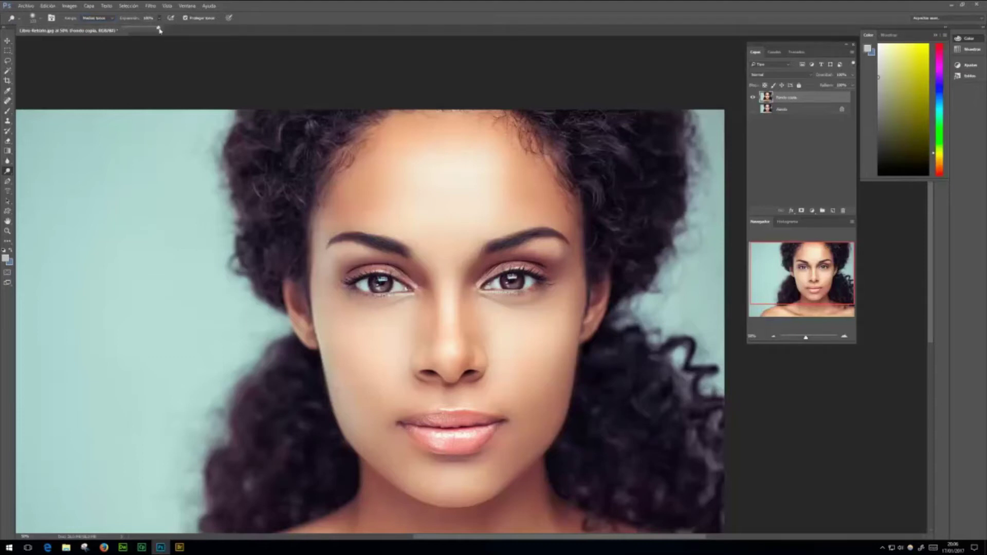
{"action": "mouse_move", "coordinate": [159, 30]}
{"action": "left_mouse_down"}
{"action": "mouse_move", "coordinate": [119, 27]}
{"action": "mouse_move", "coordinate": [162, 29]}
{"action": "left_mouse_up"}
Reduce the Dodge brush size to suit the eyebrow on the left side of the portrait.
{"action": "left_click", "coordinate": [844, 336]}
{"action": "left_click", "coordinate": [844, 336]}
{"action": "left_click_drag", "start_coordinate": [822, 273], "coordinate": [805, 267]}
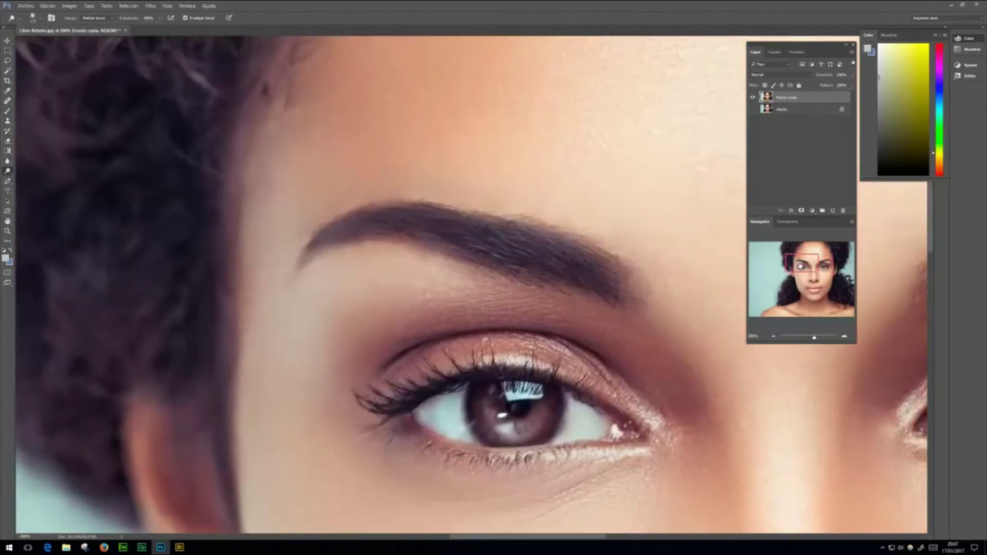
{"action": "left_click", "coordinate": [40, 20]}
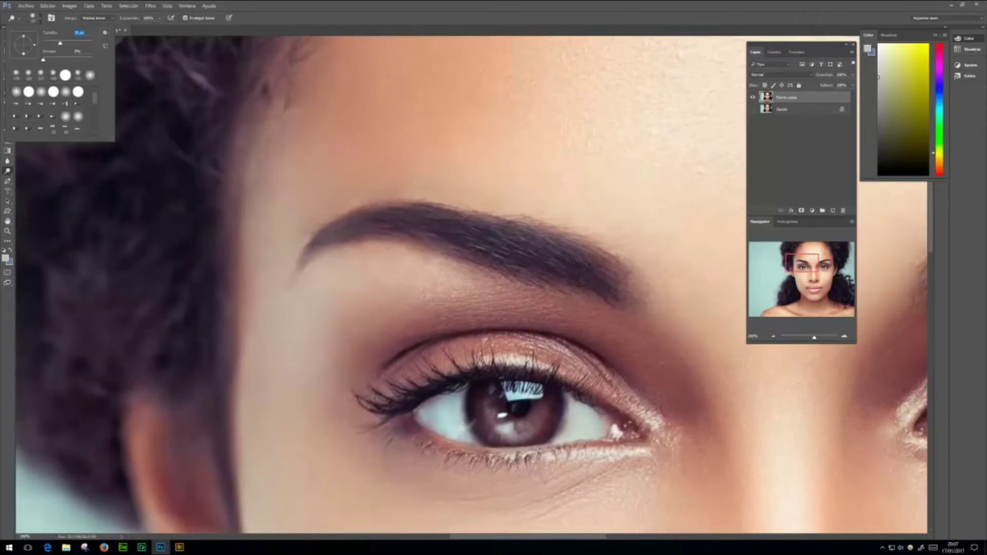
{"action": "left_click_drag", "start_coordinate": [60, 43], "coordinate": [57, 45]}
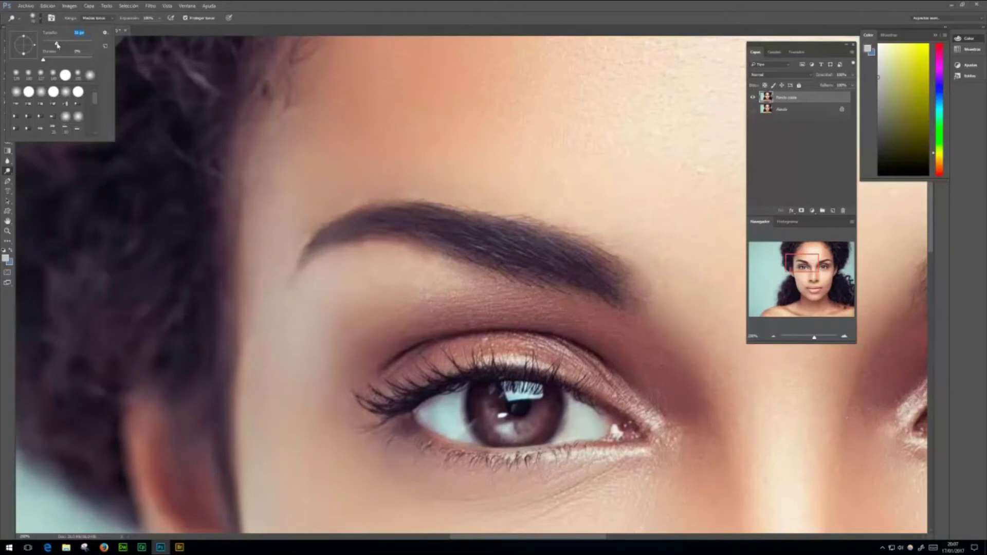
Lighten the eyebrow on the portrait's left side strongly with repeated Dodge strokes along its whole length.
{"action": "left_click", "coordinate": [604, 276]}
{"action": "mouse_move", "coordinate": [590, 271]}
{"action": "left_mouse_down"}
{"action": "mouse_move", "coordinate": [553, 234]}
{"action": "mouse_move", "coordinate": [434, 222]}
{"action": "mouse_move", "coordinate": [340, 228]}
{"action": "mouse_move", "coordinate": [316, 243]}
{"action": "mouse_move", "coordinate": [406, 203]}
{"action": "mouse_move", "coordinate": [452, 210]}
{"action": "mouse_move", "coordinate": [447, 225]}
{"action": "left_mouse_up"}
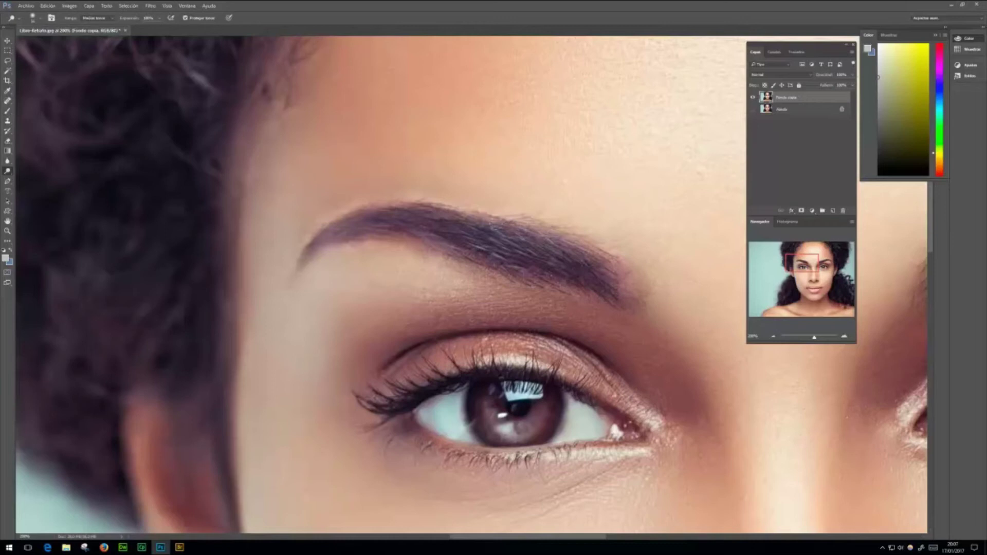
{"action": "left_click_drag", "start_coordinate": [566, 232], "coordinate": [553, 228]}
{"action": "mouse_move", "coordinate": [580, 298]}
{"action": "left_mouse_down"}
{"action": "mouse_move", "coordinate": [596, 305]}
{"action": "mouse_move", "coordinate": [578, 263]}
{"action": "left_mouse_up"}
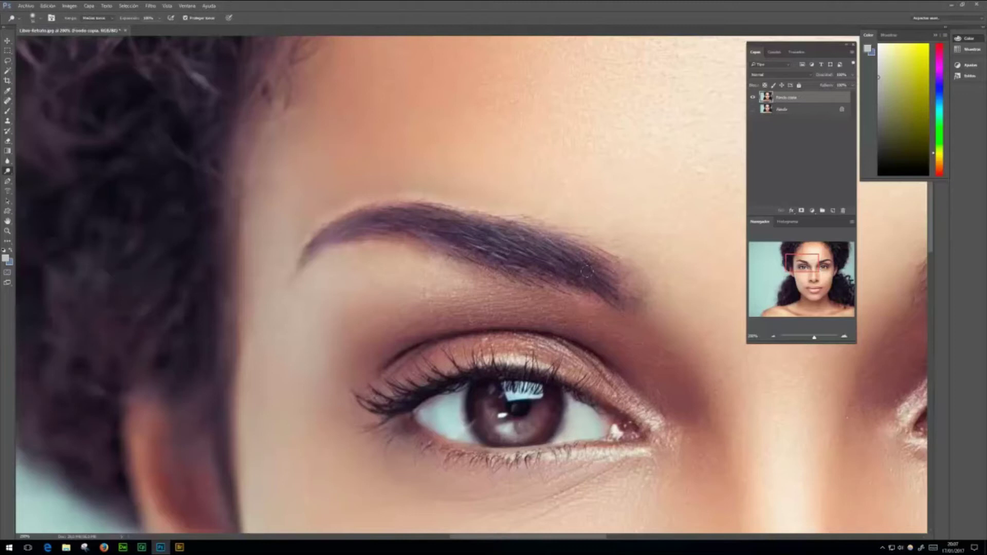
{"action": "mouse_move", "coordinate": [587, 271]}
{"action": "left_mouse_down"}
{"action": "mouse_move", "coordinate": [535, 241]}
{"action": "mouse_move", "coordinate": [463, 229]}
{"action": "mouse_move", "coordinate": [478, 251]}
{"action": "mouse_move", "coordinate": [549, 278]}
{"action": "left_mouse_up"}
{"action": "left_click_drag", "start_coordinate": [489, 231], "coordinate": [375, 219]}
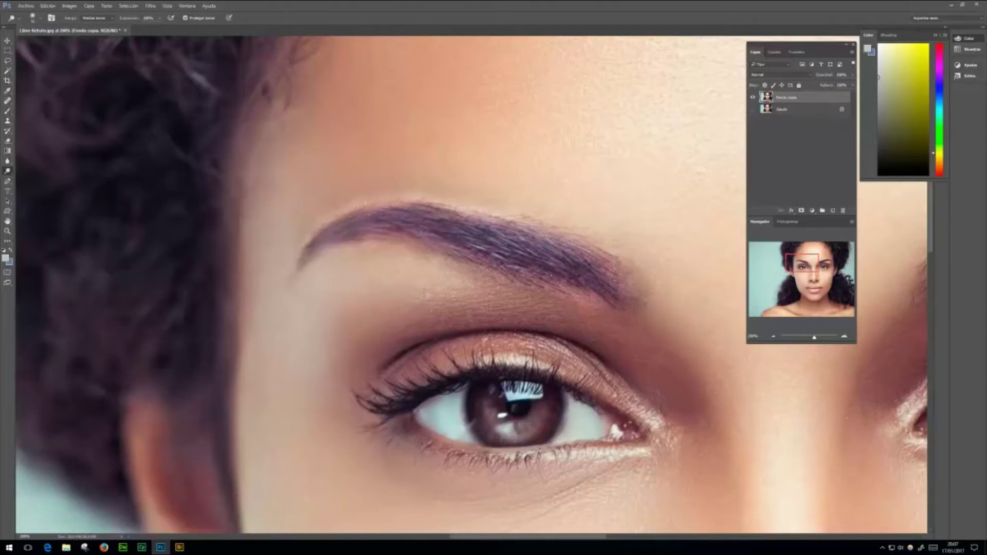
{"action": "left_click_drag", "start_coordinate": [612, 282], "coordinate": [444, 218]}
{"action": "mouse_move", "coordinate": [591, 291]}
{"action": "left_mouse_down"}
{"action": "mouse_move", "coordinate": [563, 267]}
{"action": "mouse_move", "coordinate": [472, 232]}
{"action": "mouse_move", "coordinate": [400, 218]}
{"action": "mouse_move", "coordinate": [355, 221]}
{"action": "mouse_move", "coordinate": [323, 239]}
{"action": "left_mouse_up"}
{"action": "mouse_move", "coordinate": [601, 285]}
{"action": "left_mouse_down"}
{"action": "mouse_move", "coordinate": [558, 252]}
{"action": "mouse_move", "coordinate": [465, 219]}
{"action": "left_mouse_up"}
{"action": "left_click_drag", "start_coordinate": [586, 288], "coordinate": [434, 219]}
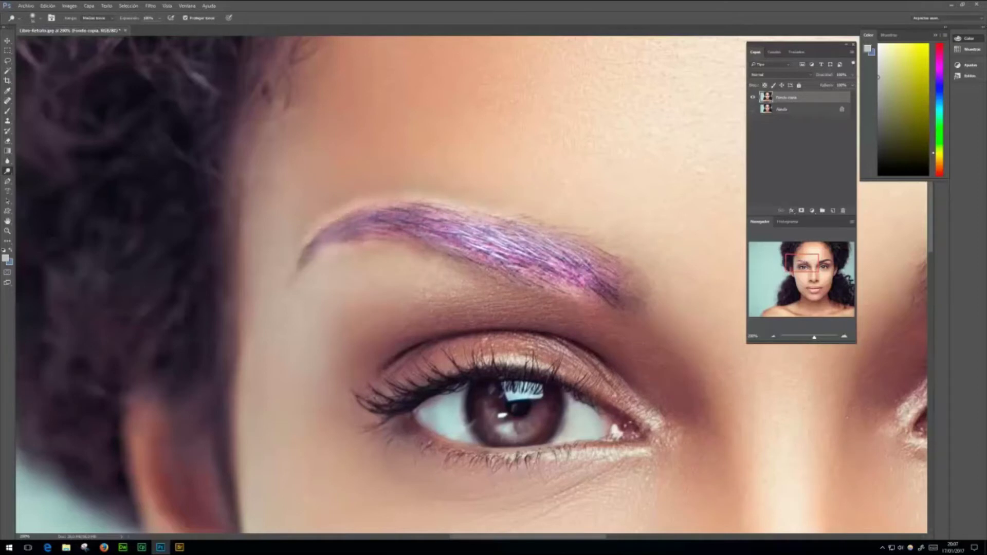
{"action": "mouse_move", "coordinate": [616, 293]}
{"action": "left_mouse_down"}
{"action": "mouse_move", "coordinate": [565, 260]}
{"action": "mouse_move", "coordinate": [388, 206]}
{"action": "mouse_move", "coordinate": [300, 252]}
{"action": "left_mouse_up"}
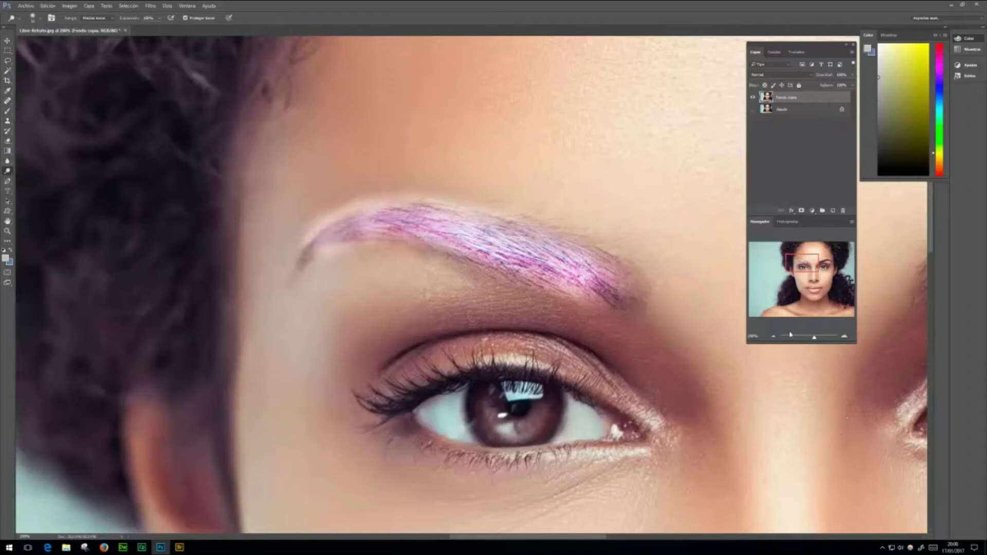
{"action": "left_click", "coordinate": [773, 337]}
{"action": "left_click", "coordinate": [773, 337]}
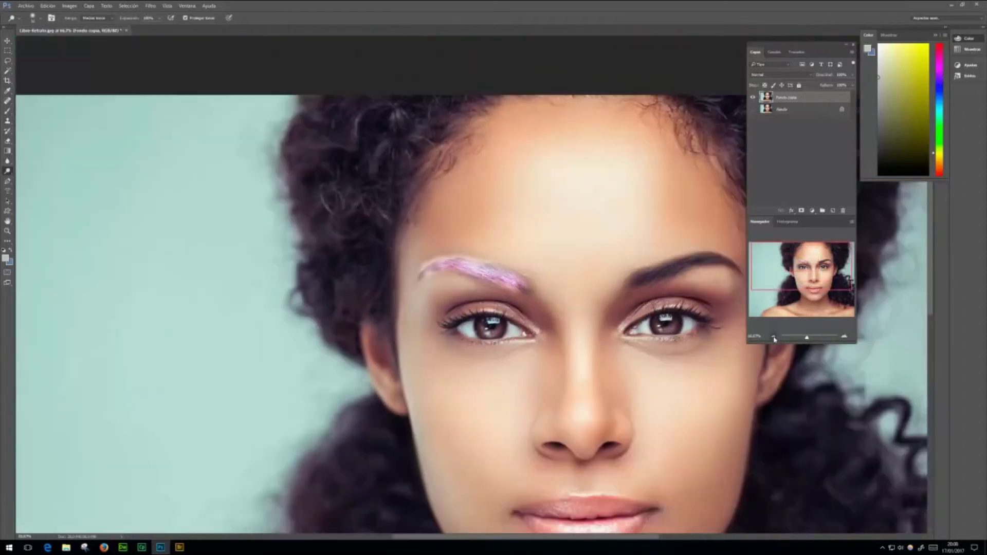
{"action": "left_click", "coordinate": [774, 337]}
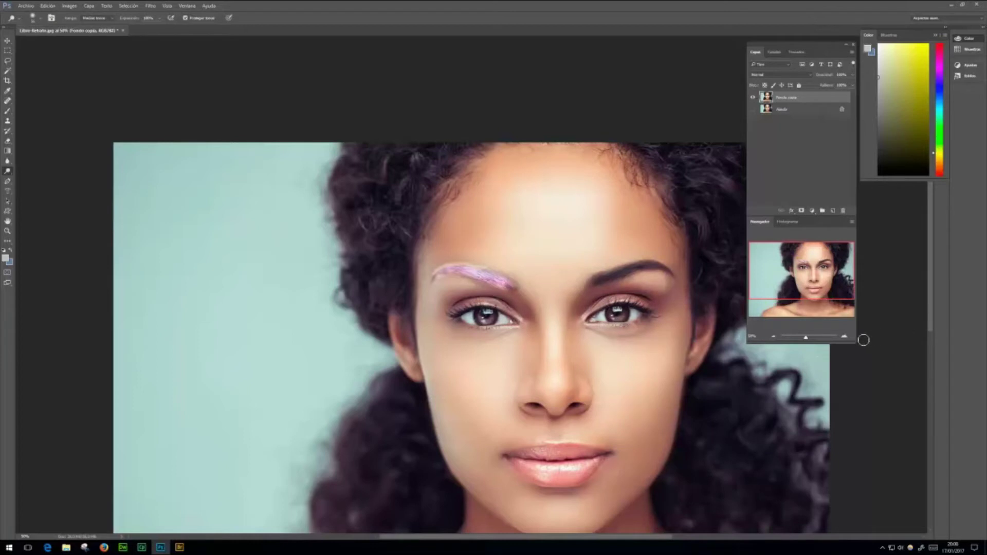
Paint the original dark eyebrow back over the dodged one with the History Brush.
{"action": "left_click", "coordinate": [843, 337]}
{"action": "left_click", "coordinate": [844, 338]}
{"action": "left_click", "coordinate": [843, 337]}
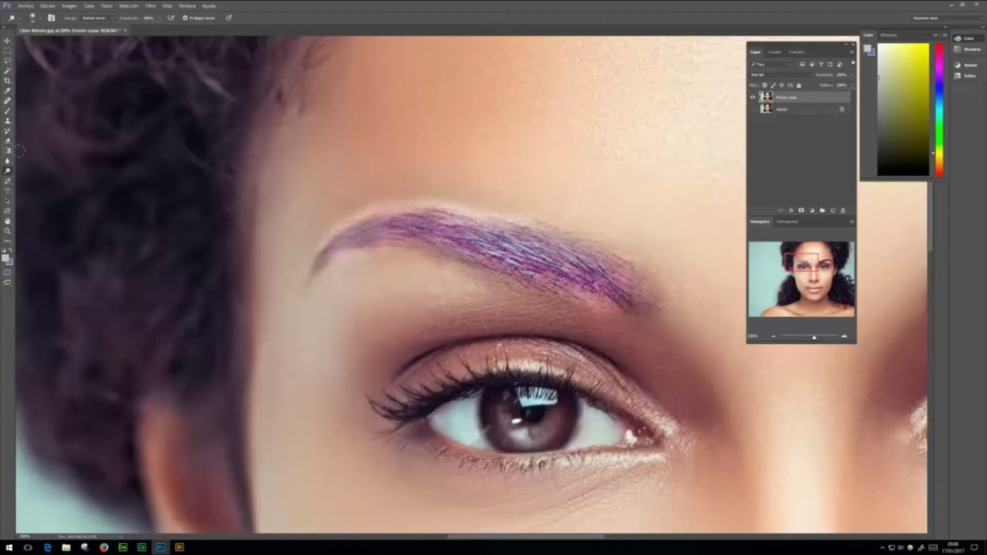
{"action": "left_click", "coordinate": [7, 131]}
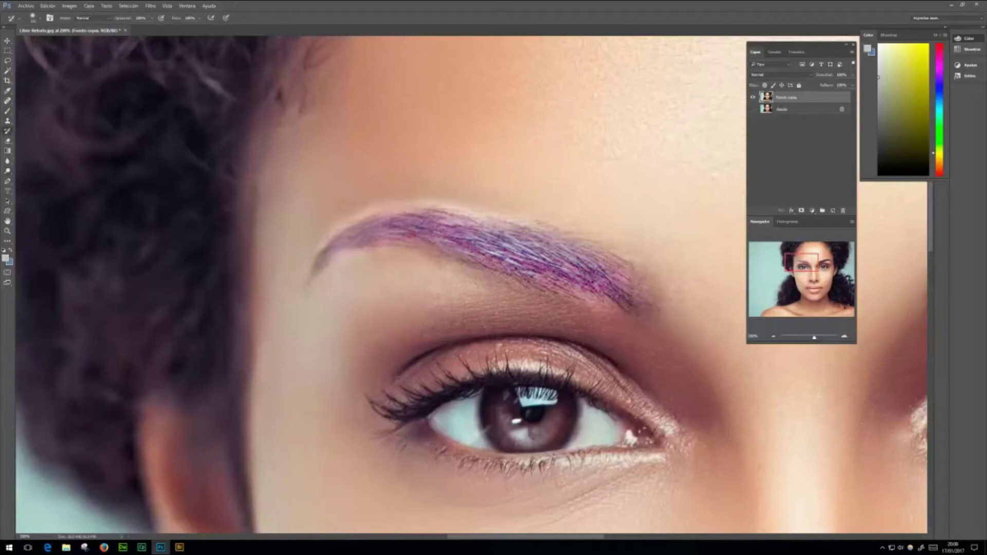
{"action": "mouse_move", "coordinate": [321, 257]}
{"action": "left_mouse_down"}
{"action": "mouse_move", "coordinate": [506, 233]}
{"action": "mouse_move", "coordinate": [625, 293]}
{"action": "mouse_move", "coordinate": [544, 237]}
{"action": "left_mouse_up"}
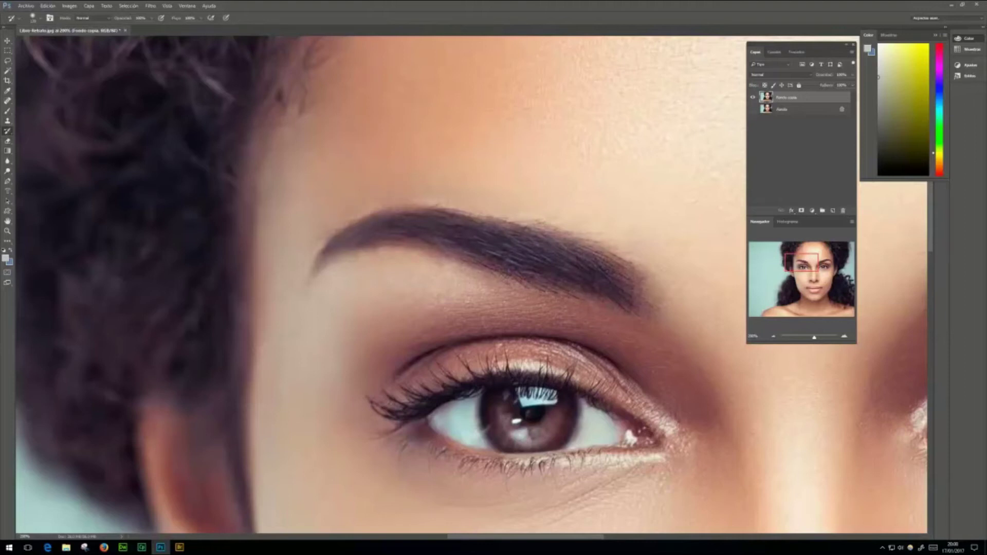
Lower the Dodge tool's exposure and softly lighten the same eyebrow from its inner end to its tip.
{"action": "left_click", "coordinate": [8, 171]}
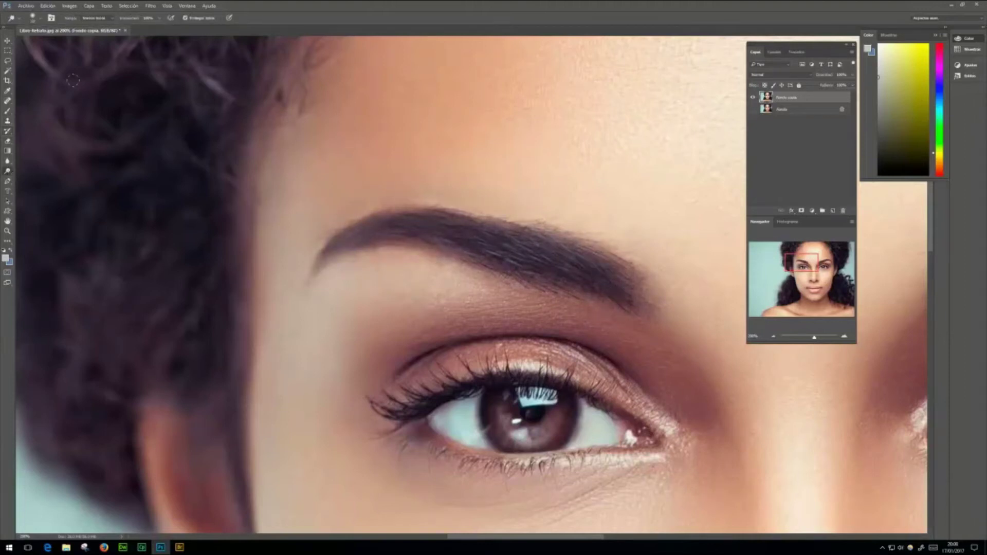
{"action": "left_click", "coordinate": [159, 19]}
{"action": "left_click_drag", "start_coordinate": [156, 28], "coordinate": [142, 30]}
{"action": "mouse_move", "coordinate": [630, 286]}
{"action": "left_mouse_down"}
{"action": "mouse_move", "coordinate": [527, 239]}
{"action": "mouse_move", "coordinate": [457, 232]}
{"action": "mouse_move", "coordinate": [588, 279]}
{"action": "mouse_move", "coordinate": [554, 253]}
{"action": "left_mouse_up"}
{"action": "mouse_move", "coordinate": [448, 208]}
{"action": "left_mouse_down"}
{"action": "mouse_move", "coordinate": [354, 226]}
{"action": "mouse_move", "coordinate": [316, 267]}
{"action": "left_mouse_up"}
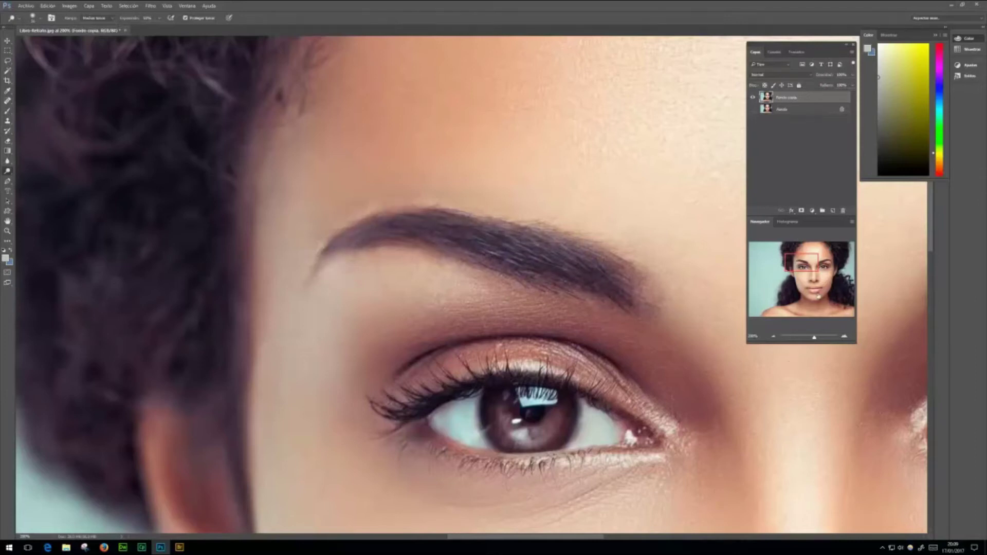
{"action": "left_click", "coordinate": [773, 337]}
{"action": "left_click", "coordinate": [774, 336]}
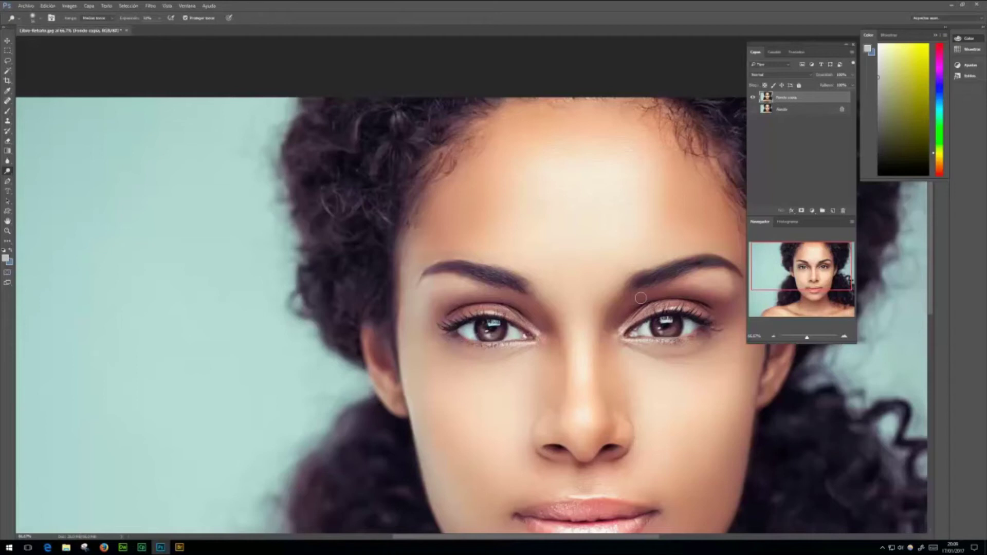
Choose the Burn tool (Subexponer) and reduce its brush size for the eyebrow on the portrait's right side.
{"action": "left_click", "coordinate": [843, 336]}
{"action": "left_click_drag", "start_coordinate": [809, 257], "coordinate": [837, 261]}
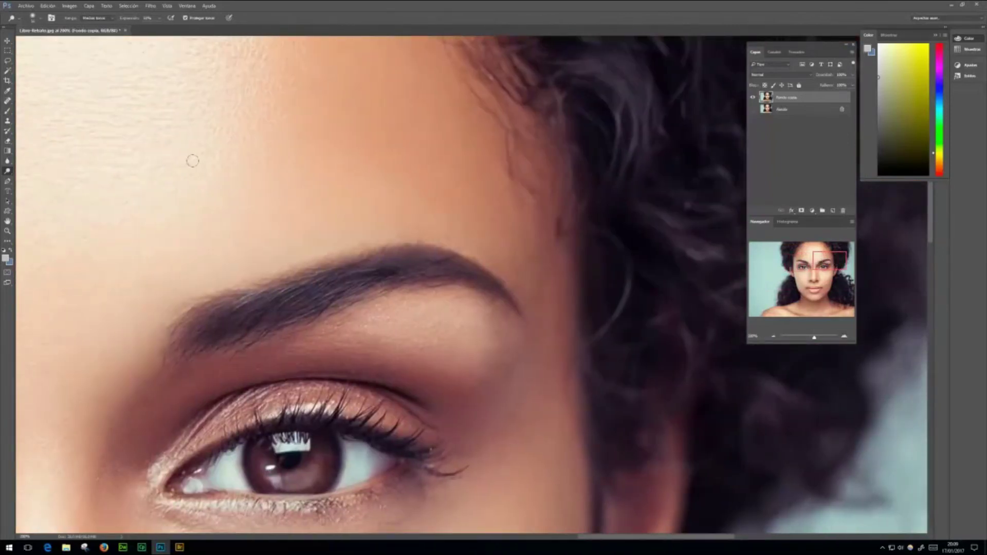
{"action": "right_click", "coordinate": [8, 172]}
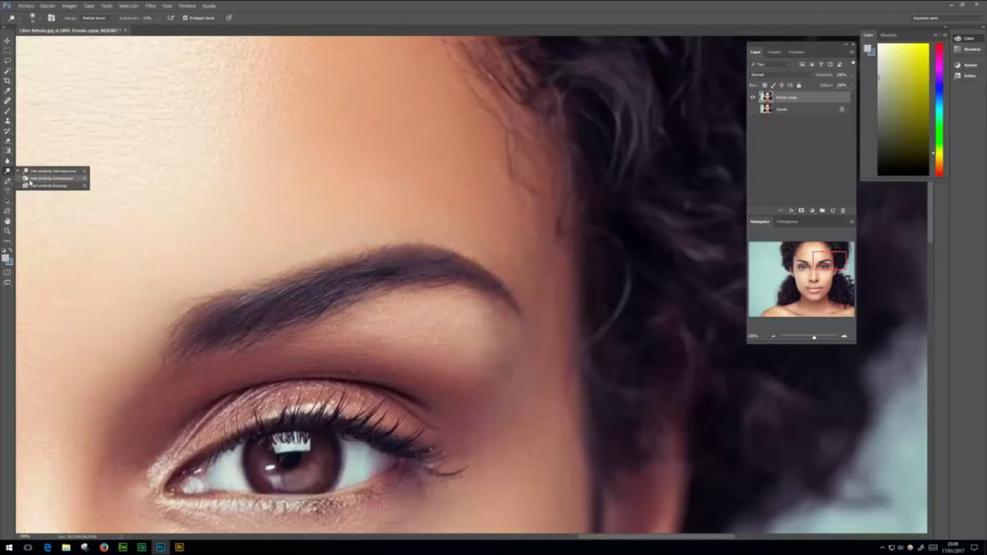
{"action": "left_click", "coordinate": [36, 178]}
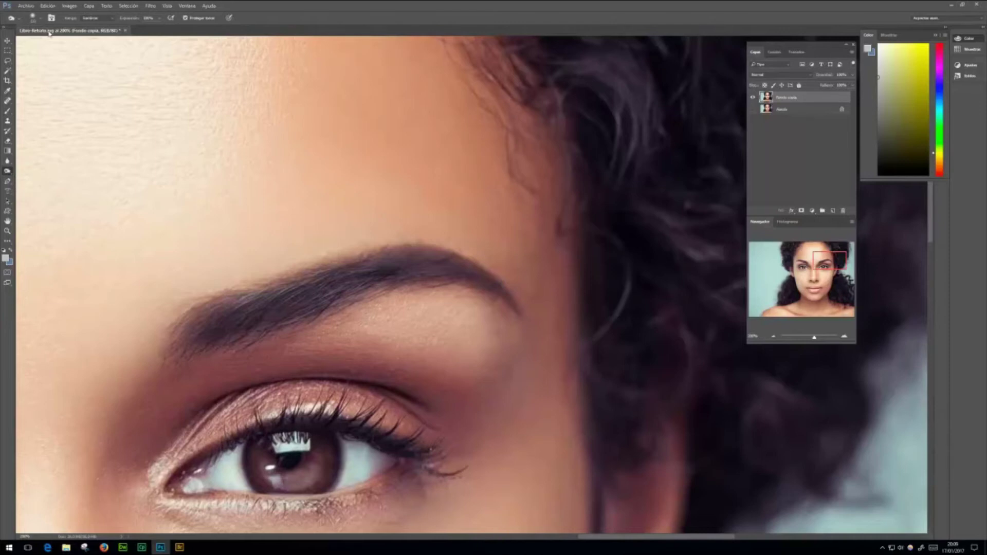
{"action": "left_click", "coordinate": [37, 18]}
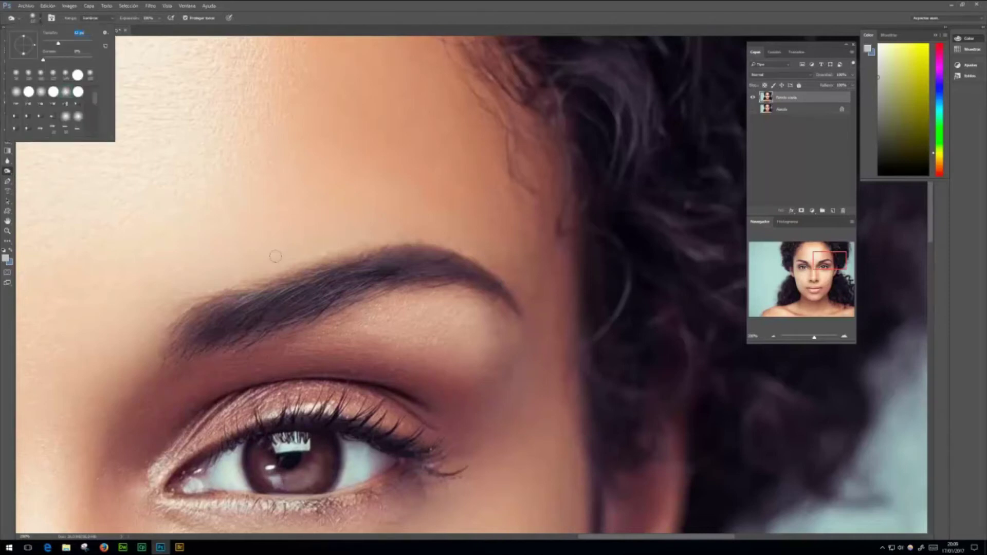
{"action": "left_click_drag", "start_coordinate": [58, 43], "coordinate": [55, 44]}
Set the Burn range to Medios tonos and darken the right-side eyebrow with strokes along its length.
{"action": "left_click", "coordinate": [112, 20]}
{"action": "left_click", "coordinate": [110, 19]}
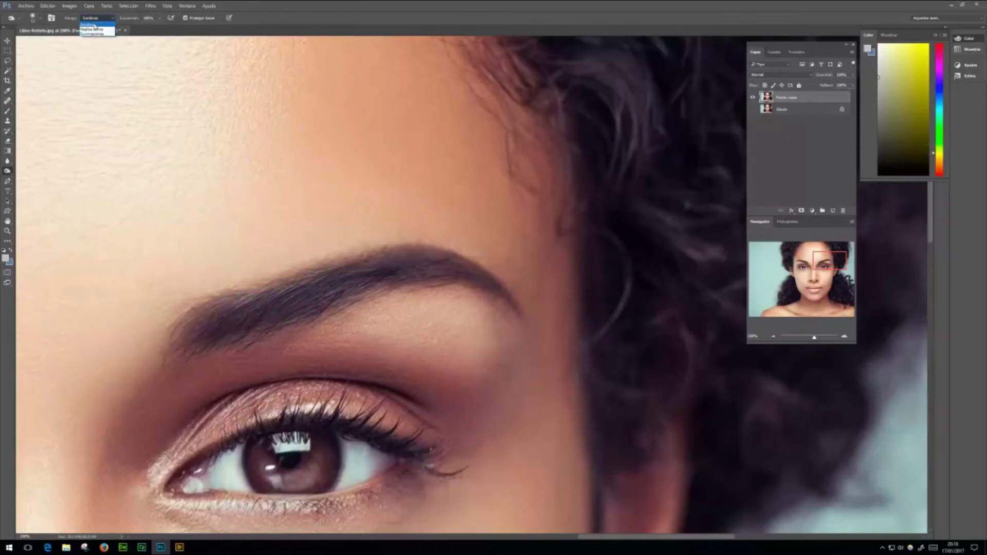
{"action": "left_click", "coordinate": [100, 31]}
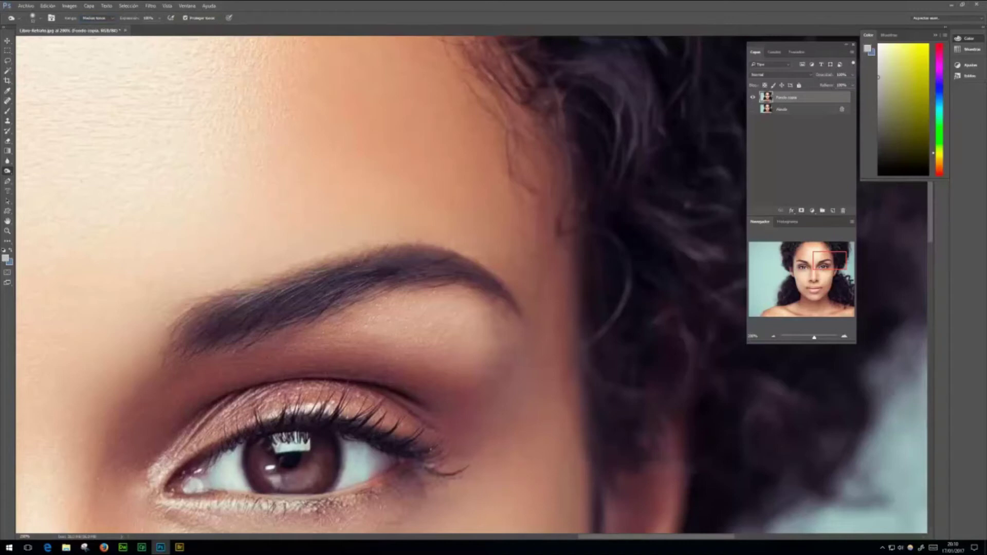
{"action": "mouse_move", "coordinate": [175, 336]}
{"action": "left_mouse_down"}
{"action": "mouse_move", "coordinate": [347, 267]}
{"action": "mouse_move", "coordinate": [427, 257]}
{"action": "mouse_move", "coordinate": [474, 272]}
{"action": "left_mouse_up"}
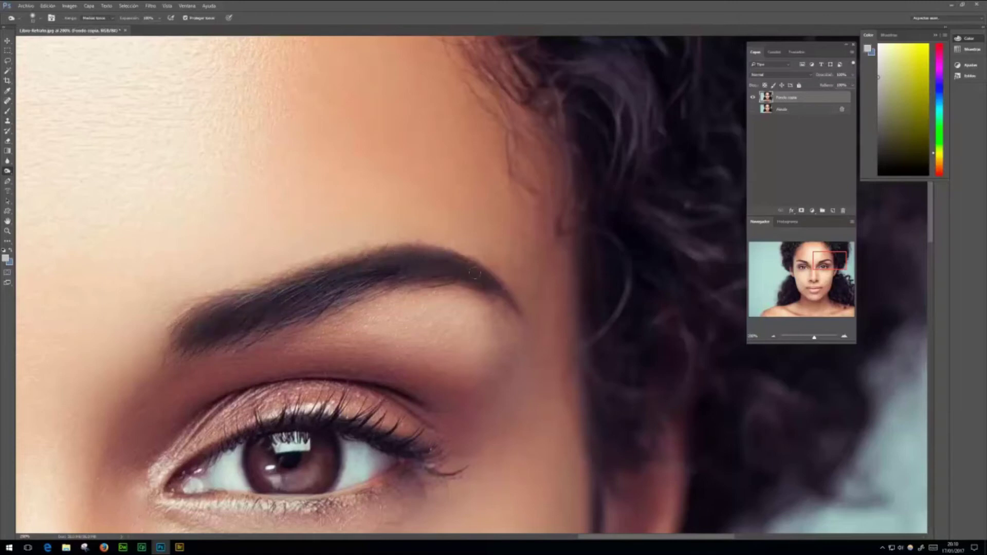
Darken the right-side eyebrow further with repeated Burn strokes along its full length.
{"action": "mouse_move", "coordinate": [191, 331]}
{"action": "left_mouse_down"}
{"action": "mouse_move", "coordinate": [392, 261]}
{"action": "mouse_move", "coordinate": [468, 280]}
{"action": "left_mouse_up"}
{"action": "mouse_move", "coordinate": [210, 309]}
{"action": "left_mouse_down"}
{"action": "mouse_move", "coordinate": [383, 262]}
{"action": "mouse_move", "coordinate": [447, 282]}
{"action": "left_mouse_up"}
{"action": "left_click_drag", "start_coordinate": [269, 308], "coordinate": [378, 289]}
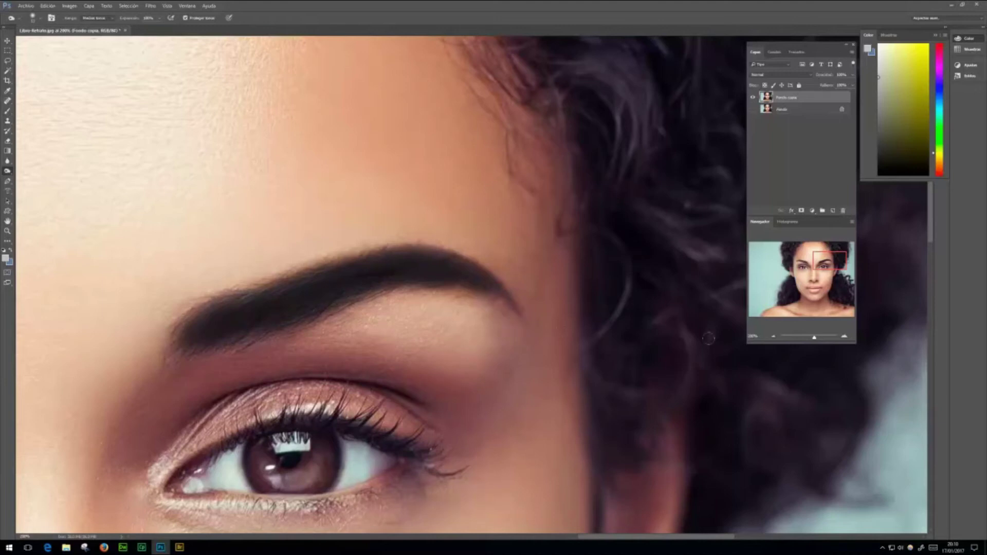
{"action": "left_click", "coordinate": [773, 336]}
{"action": "left_click", "coordinate": [773, 337]}
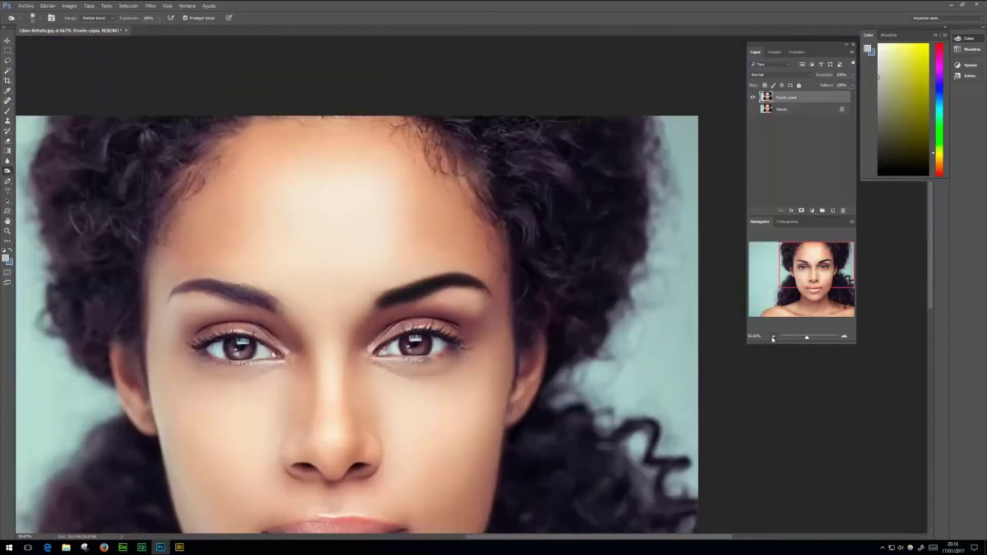
{"action": "left_click", "coordinate": [773, 337]}
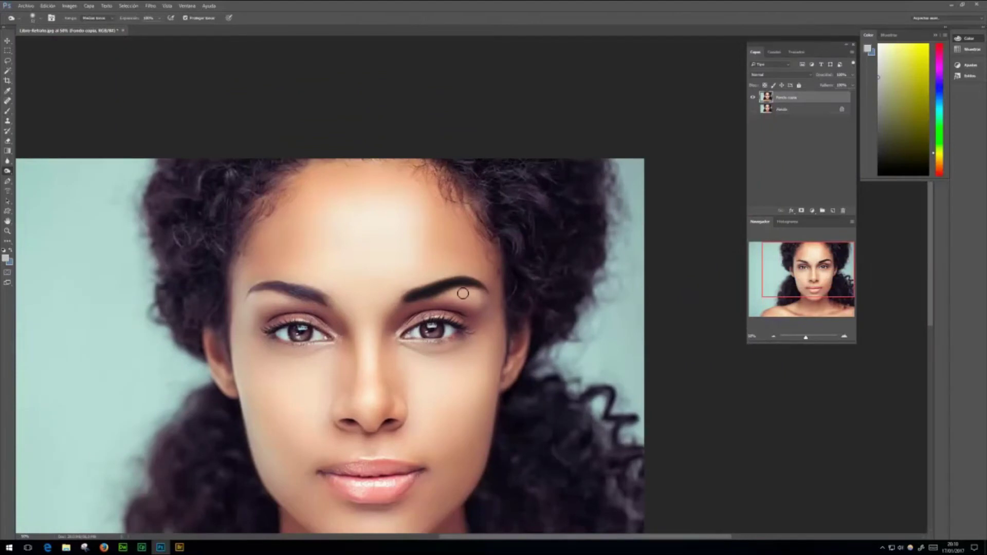
Try darkening the lips with broad Burn strokes, mainly across the lower lip.
{"action": "left_click", "coordinate": [844, 337]}
{"action": "left_click", "coordinate": [844, 337]}
{"action": "left_click", "coordinate": [844, 337]}
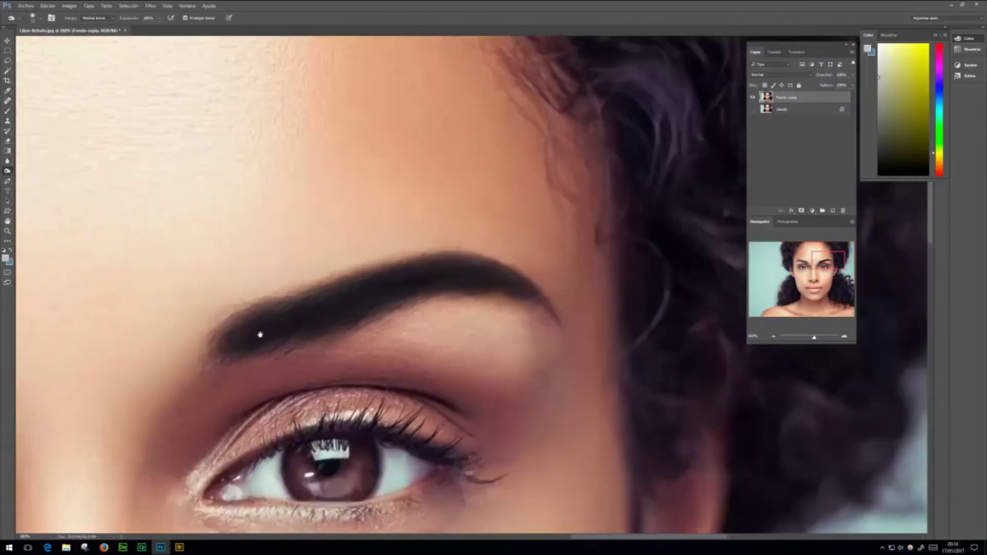
{"action": "scroll", "coordinate": [260, 331], "scroll_direction": "down", "scroll_amount": 8}
{"action": "scroll", "coordinate": [352, 391], "scroll_direction": "down", "scroll_amount": 6}
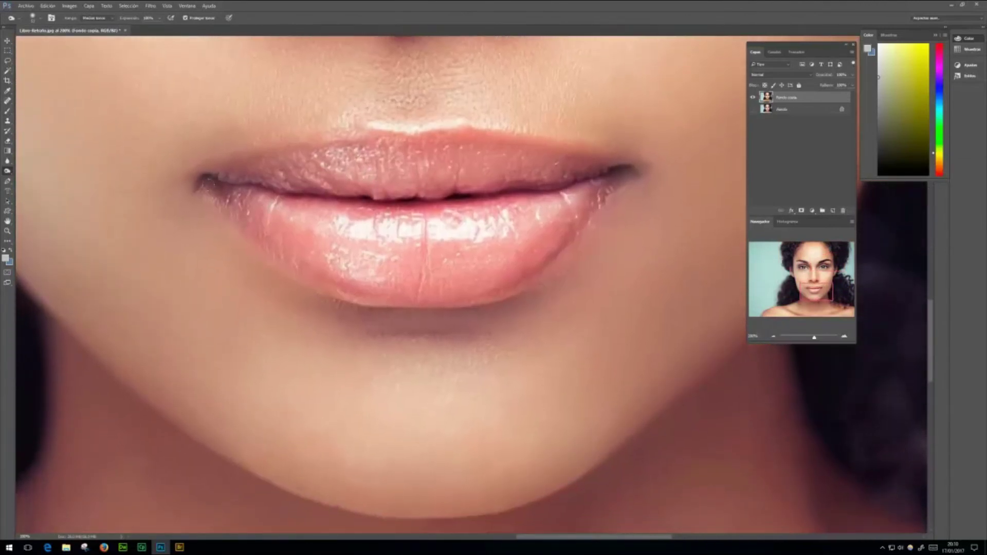
{"action": "mouse_move", "coordinate": [221, 190]}
{"action": "left_mouse_down"}
{"action": "mouse_move", "coordinate": [291, 242]}
{"action": "mouse_move", "coordinate": [364, 268]}
{"action": "mouse_move", "coordinate": [450, 269]}
{"action": "mouse_move", "coordinate": [573, 213]}
{"action": "left_mouse_up"}
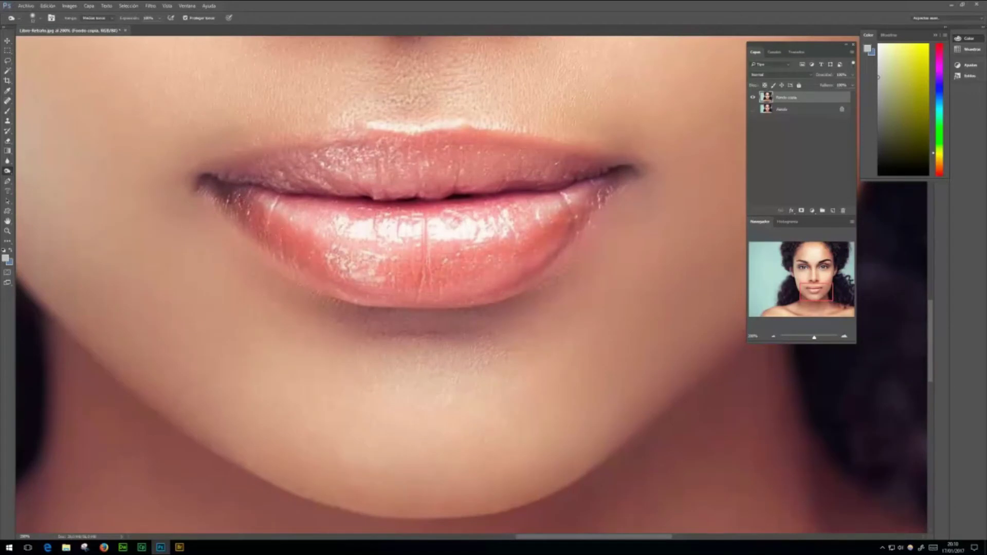
{"action": "mouse_move", "coordinate": [242, 201]}
{"action": "left_mouse_down"}
{"action": "mouse_move", "coordinate": [285, 245]}
{"action": "mouse_move", "coordinate": [344, 277]}
{"action": "mouse_move", "coordinate": [437, 285]}
{"action": "mouse_move", "coordinate": [506, 272]}
{"action": "mouse_move", "coordinate": [568, 226]}
{"action": "left_mouse_up"}
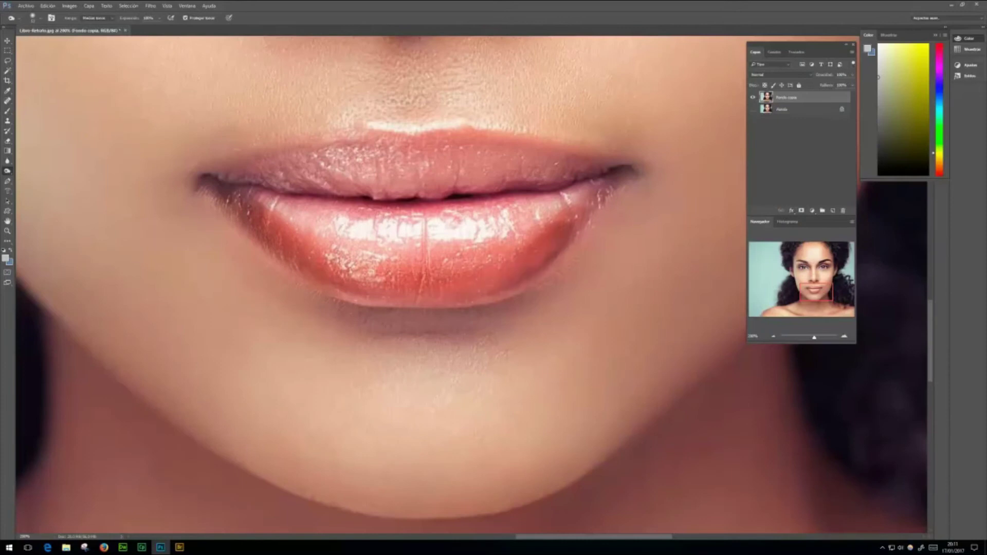
{"action": "mouse_move", "coordinate": [288, 205]}
{"action": "left_mouse_down"}
{"action": "mouse_move", "coordinate": [427, 212]}
{"action": "mouse_move", "coordinate": [576, 196]}
{"action": "left_mouse_up"}
{"action": "mouse_move", "coordinate": [244, 180]}
{"action": "left_mouse_down"}
{"action": "mouse_move", "coordinate": [292, 198]}
{"action": "mouse_move", "coordinate": [404, 205]}
{"action": "mouse_move", "coordinate": [494, 208]}
{"action": "mouse_move", "coordinate": [558, 197]}
{"action": "left_mouse_up"}
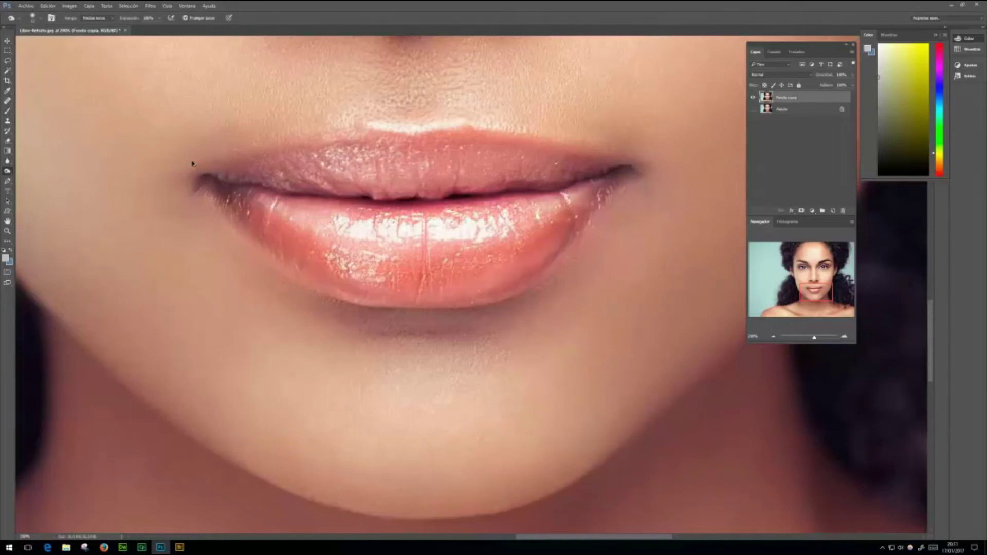
Reduce the Burn brush size and darken the outline of the lower and upper lips from corner to corner.
{"action": "left_click", "coordinate": [42, 18]}
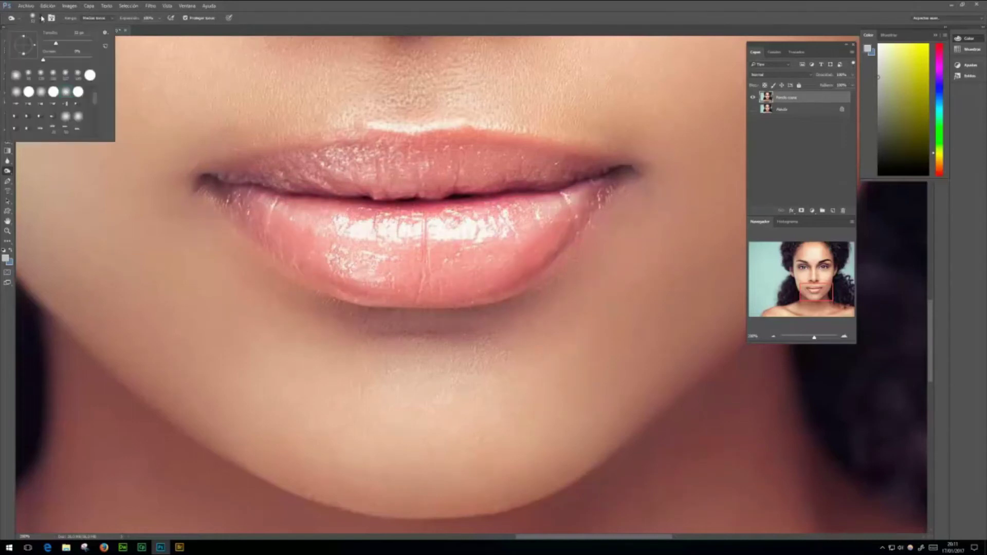
{"action": "left_click_drag", "start_coordinate": [56, 40], "coordinate": [46, 43]}
{"action": "left_click_drag", "start_coordinate": [46, 43], "coordinate": [47, 43]}
{"action": "left_click", "coordinate": [203, 189]}
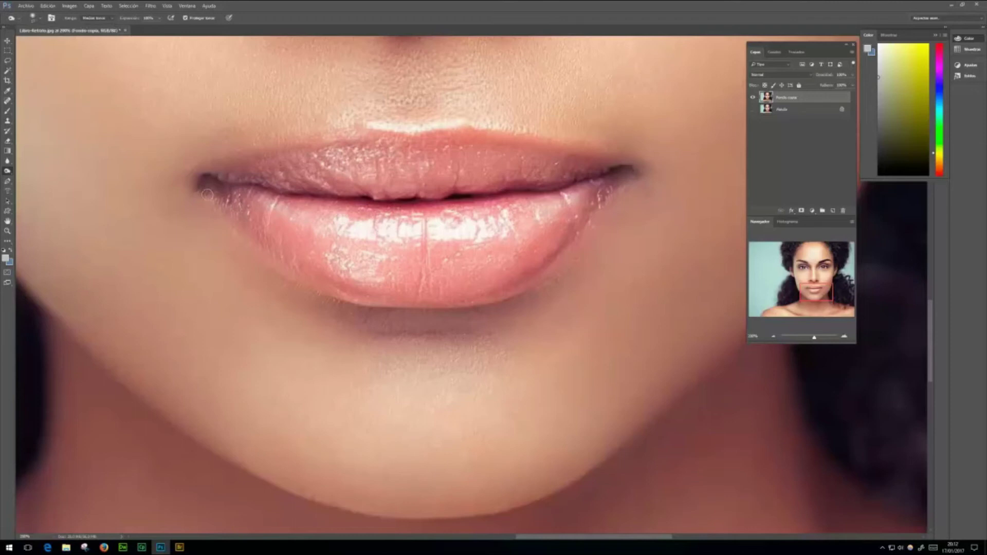
{"action": "mouse_move", "coordinate": [227, 213]}
{"action": "left_mouse_down"}
{"action": "mouse_move", "coordinate": [288, 265]}
{"action": "mouse_move", "coordinate": [339, 290]}
{"action": "mouse_move", "coordinate": [476, 301]}
{"action": "mouse_move", "coordinate": [551, 264]}
{"action": "mouse_move", "coordinate": [621, 181]}
{"action": "left_mouse_up"}
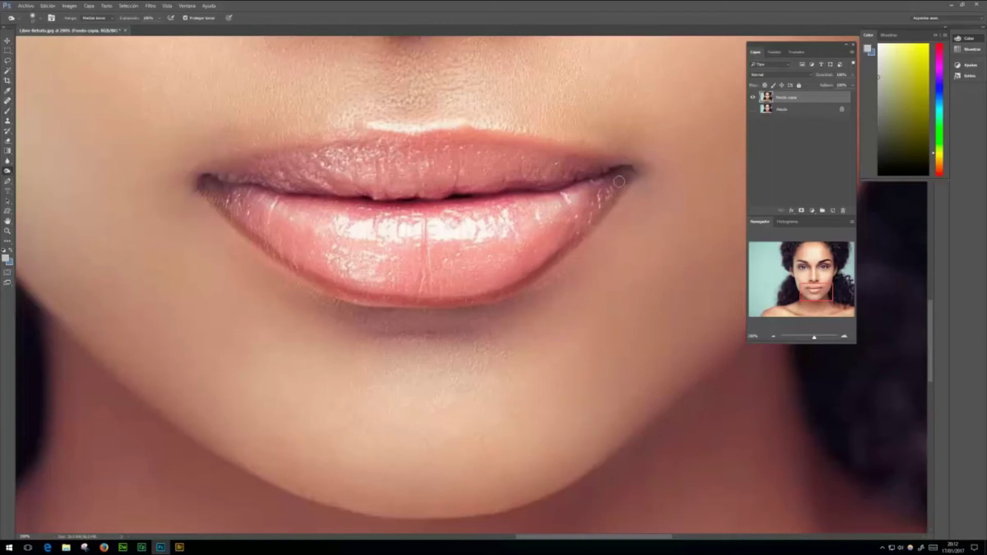
{"action": "mouse_move", "coordinate": [197, 188]}
{"action": "left_mouse_down"}
{"action": "mouse_move", "coordinate": [283, 154]}
{"action": "mouse_move", "coordinate": [448, 131]}
{"action": "mouse_move", "coordinate": [629, 170]}
{"action": "mouse_move", "coordinate": [630, 182]}
{"action": "left_mouse_up"}
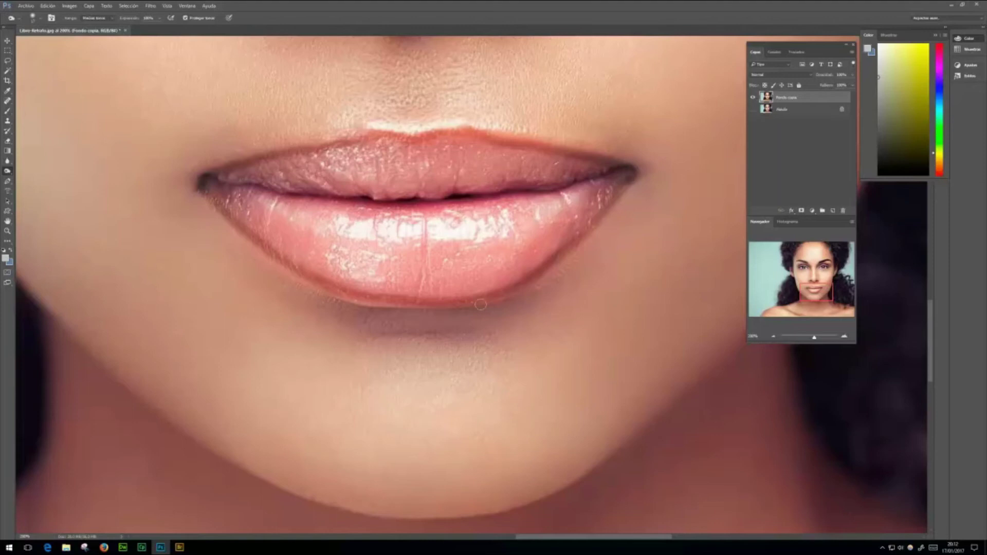
{"action": "left_click", "coordinate": [773, 336]}
{"action": "left_click", "coordinate": [773, 337]}
{"action": "left_click", "coordinate": [773, 337]}
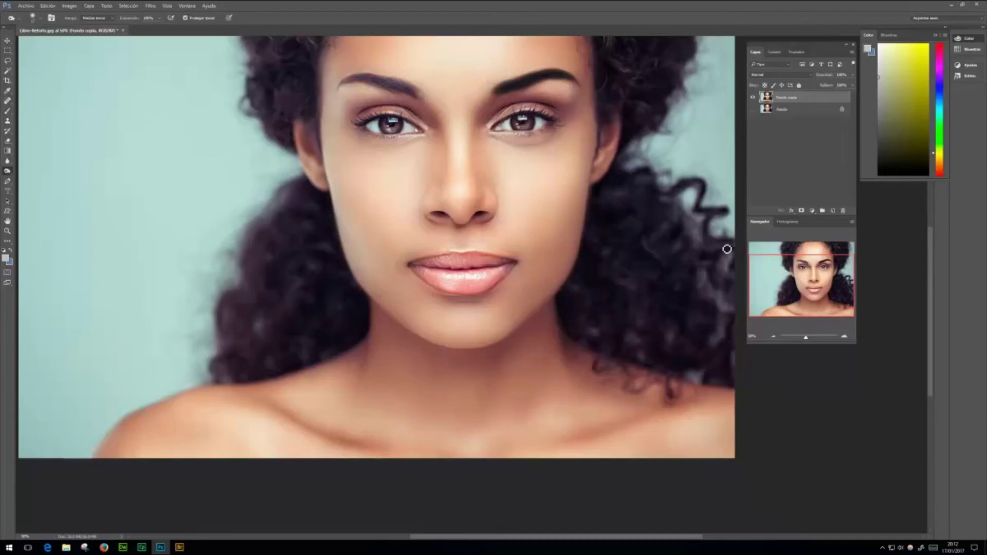
Choose the Sponge tool (Esponja) for adjusting the colour saturation around the eyes and nose.
{"action": "left_click", "coordinate": [844, 337]}
{"action": "left_click", "coordinate": [844, 337]}
{"action": "left_click", "coordinate": [844, 336]}
{"action": "left_click_drag", "start_coordinate": [828, 293], "coordinate": [832, 269]}
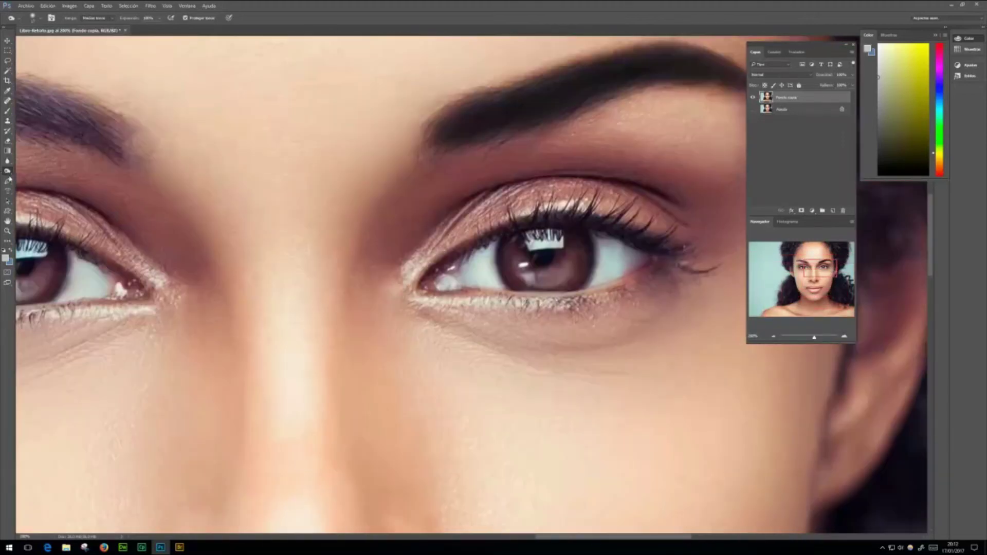
{"action": "right_click", "coordinate": [7, 171]}
{"action": "left_click", "coordinate": [51, 186]}
{"action": "left_click_drag", "start_coordinate": [430, 360], "coordinate": [360, 368]}
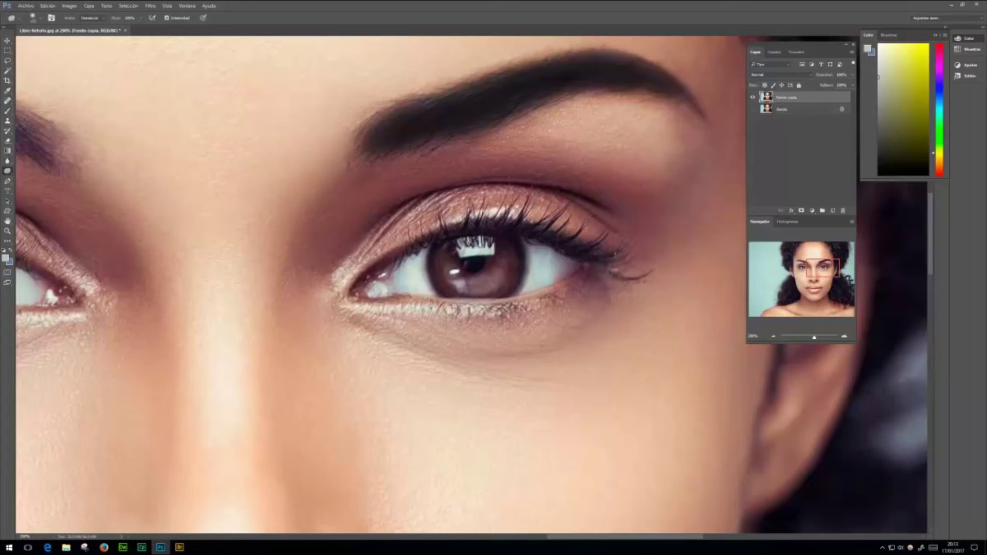
{"action": "left_click", "coordinate": [773, 337]}
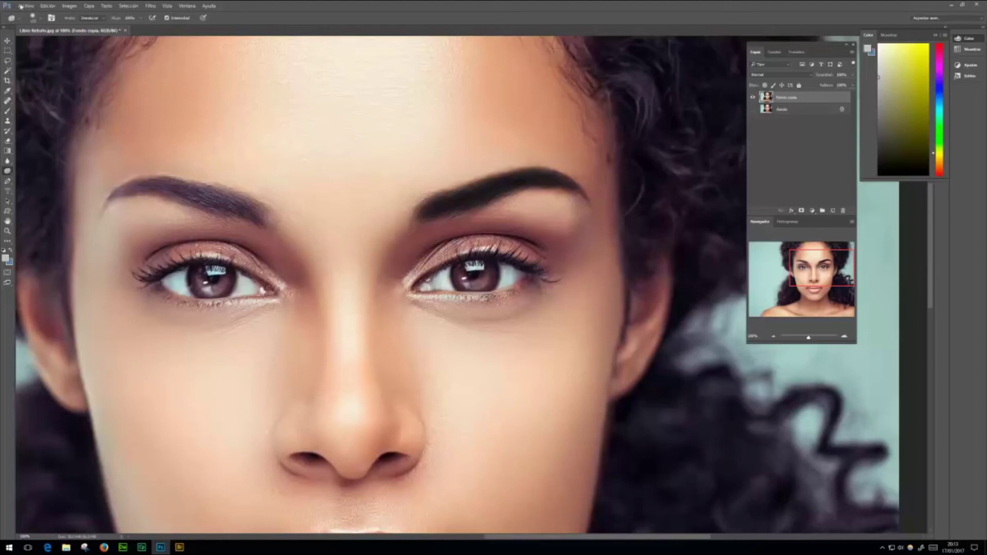
Set the Sponge mode to Desaturar and remove the colour from the whole nose.
{"action": "left_click", "coordinate": [104, 19]}
{"action": "left_click", "coordinate": [95, 25]}
{"action": "left_click", "coordinate": [101, 19]}
{"action": "left_click", "coordinate": [102, 30]}
{"action": "left_click", "coordinate": [100, 19]}
{"action": "left_click", "coordinate": [89, 25]}
{"action": "left_click_drag", "start_coordinate": [350, 419], "coordinate": [361, 412]}
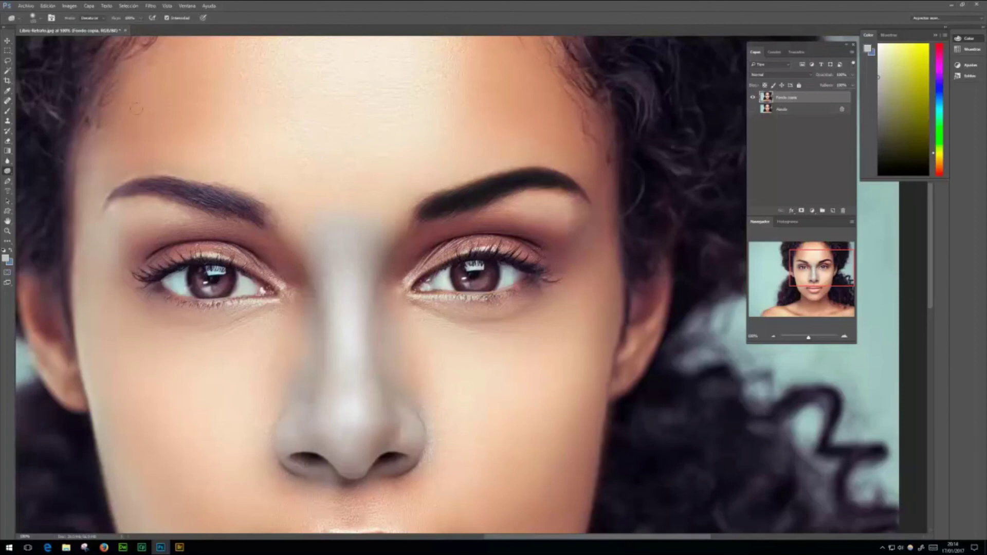
Set the Sponge mode to Saturar and intensify the skin colour beneath the right-side eye.
{"action": "left_click", "coordinate": [102, 19]}
{"action": "left_click", "coordinate": [90, 26]}
{"action": "left_click_drag", "start_coordinate": [400, 303], "coordinate": [538, 317]}
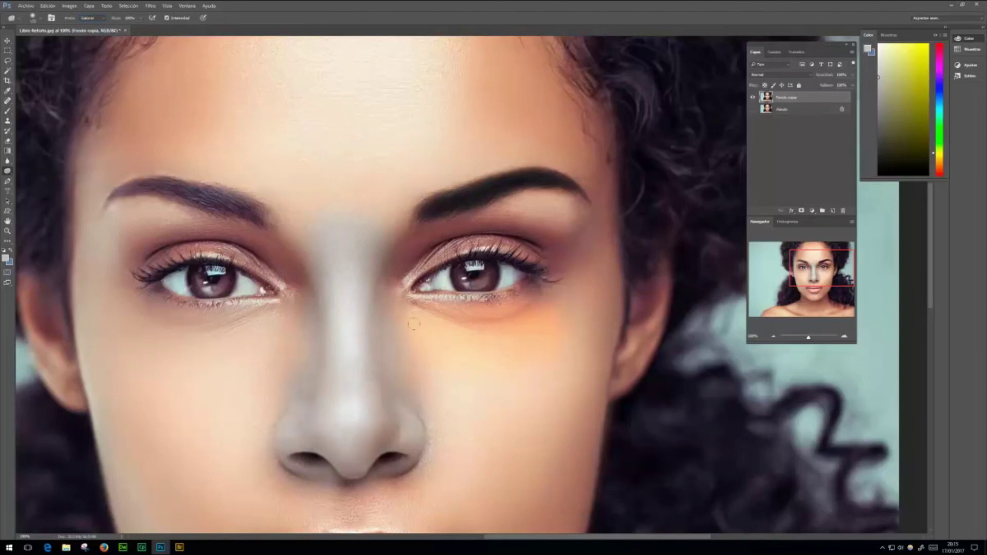
Saturate the skin between eyebrow and eyelid on both eyes with the Sponge to imitate vivid eyeshadow.
{"action": "mouse_move", "coordinate": [469, 220]}
{"action": "left_mouse_down"}
{"action": "mouse_move", "coordinate": [514, 213]}
{"action": "mouse_move", "coordinate": [564, 280]}
{"action": "left_mouse_up"}
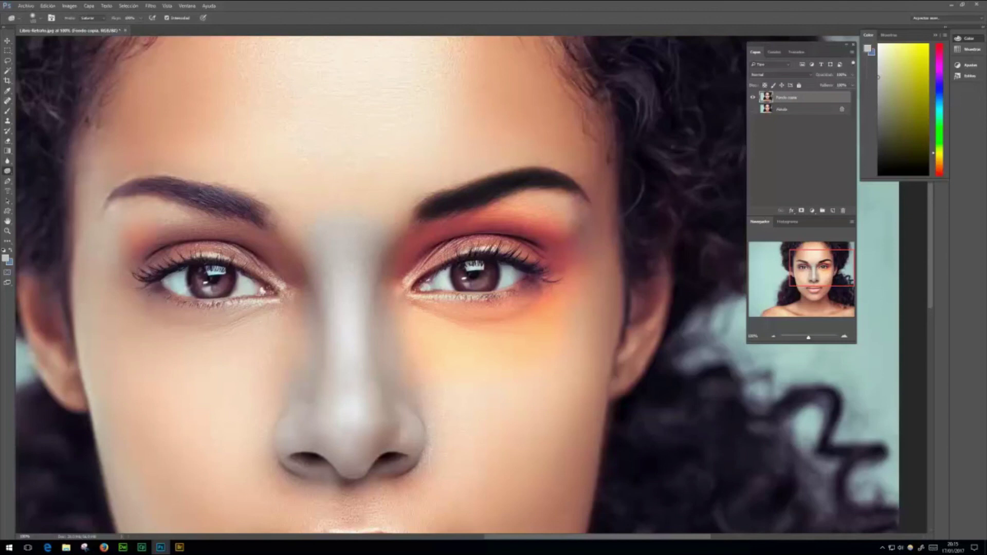
{"action": "left_click_drag", "start_coordinate": [275, 259], "coordinate": [288, 265]}
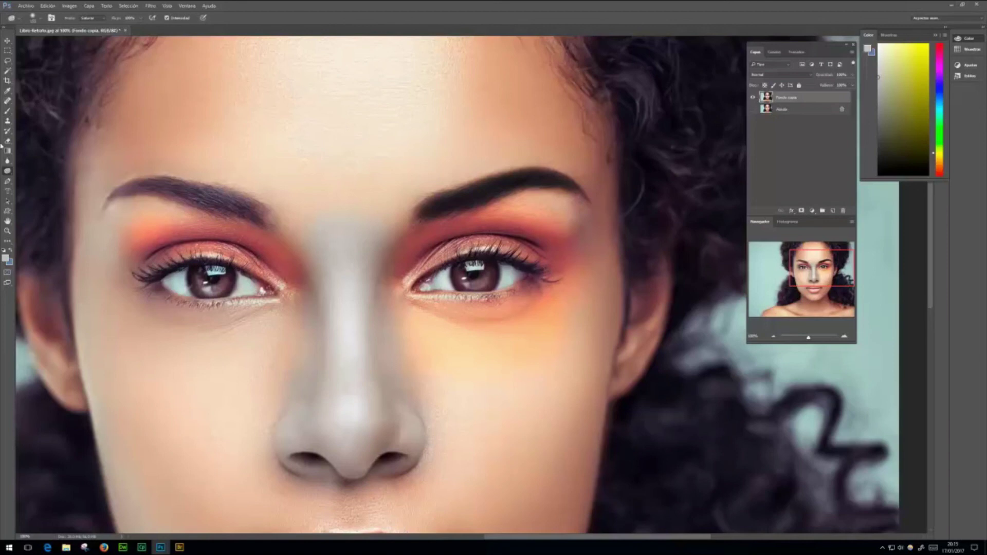
{"action": "mouse_move", "coordinate": [203, 218]}
{"action": "left_mouse_down"}
{"action": "mouse_move", "coordinate": [149, 208]}
{"action": "mouse_move", "coordinate": [119, 219]}
{"action": "left_mouse_up"}
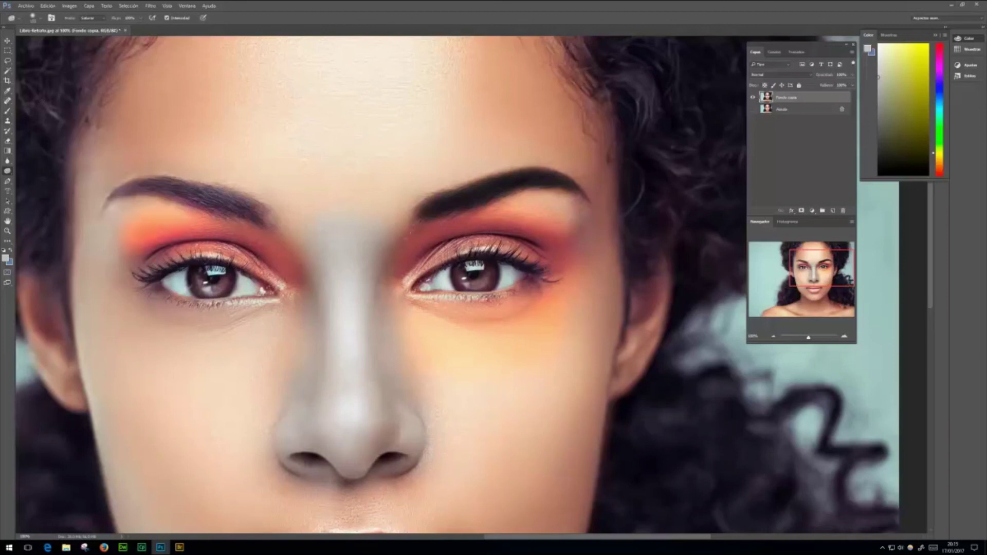
{"action": "left_click_drag", "start_coordinate": [496, 226], "coordinate": [568, 228]}
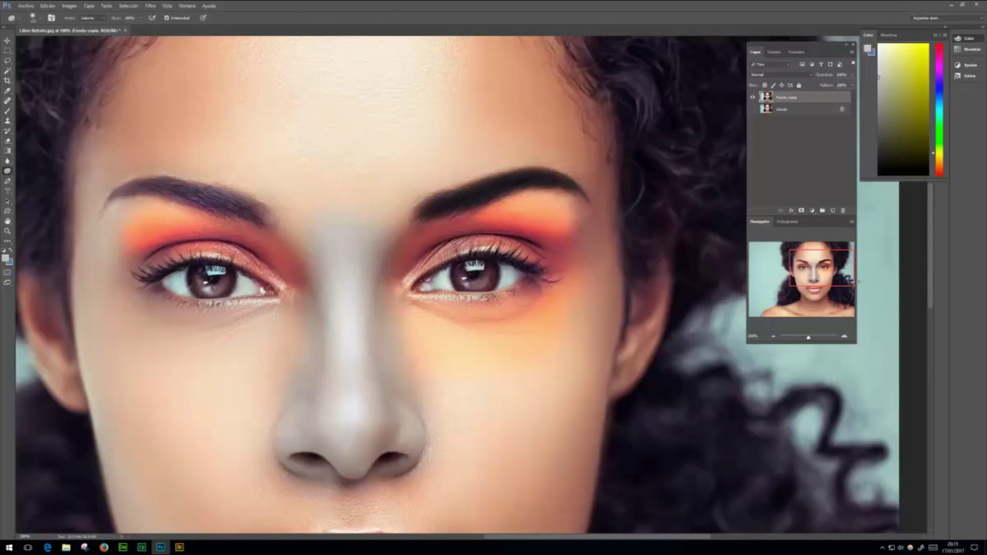
Intensify the colour of both lips with the Sponge in saturate mode and view the whole portrait.
{"action": "left_click_drag", "start_coordinate": [819, 271], "coordinate": [813, 297]}
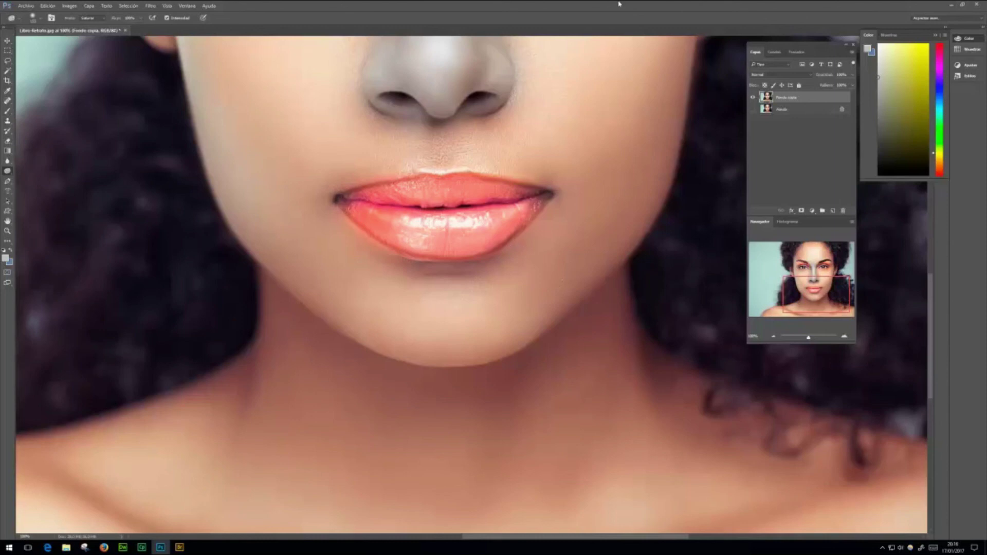
{"action": "left_click", "coordinate": [773, 336]}
{"action": "left_click", "coordinate": [774, 336]}
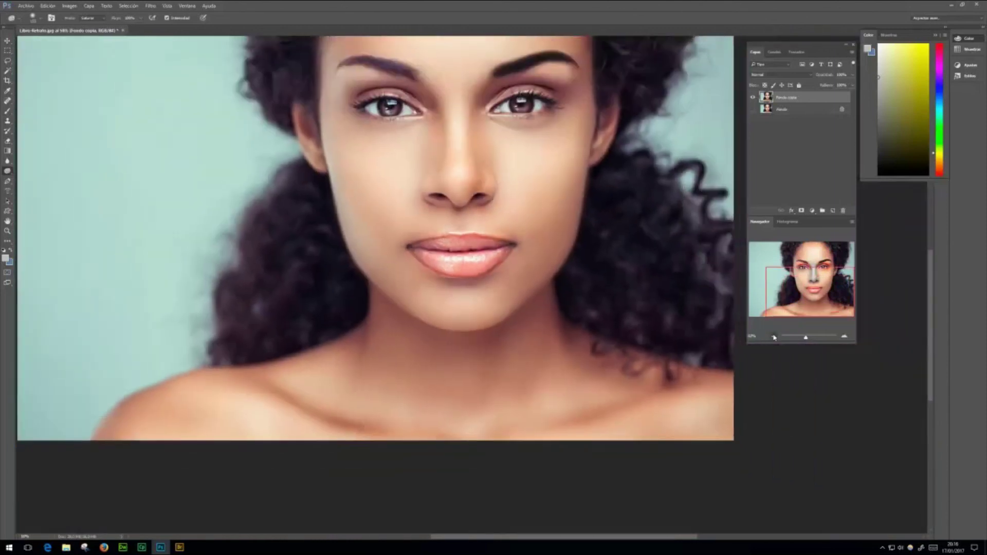
{"action": "left_click", "coordinate": [773, 336]}
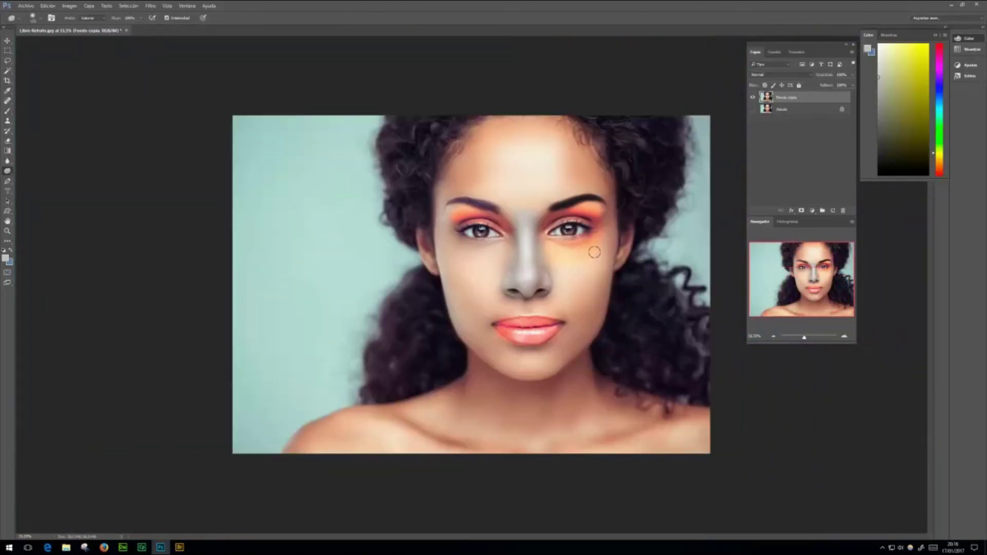